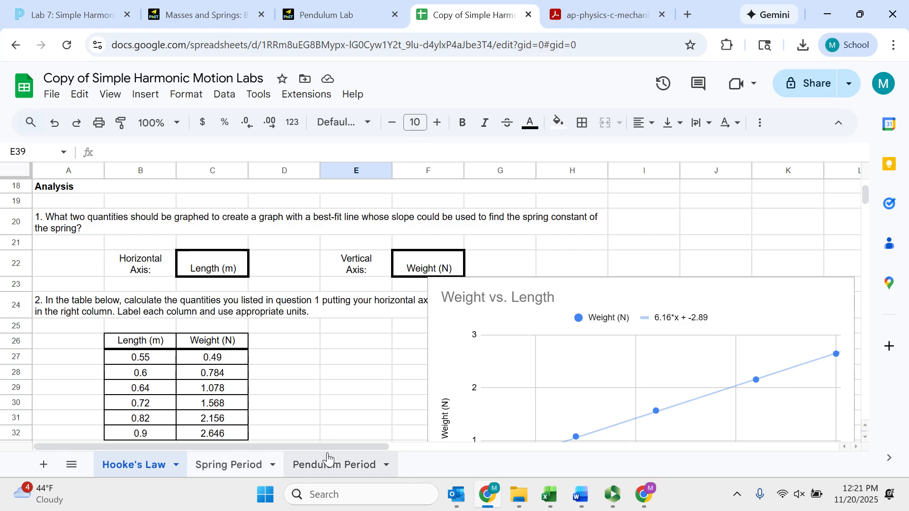
# - Review the Hooke's Law sheet's data, analysis answers, weight-length graph and spring constant
pyautogui.scroll(3, 355, 382)
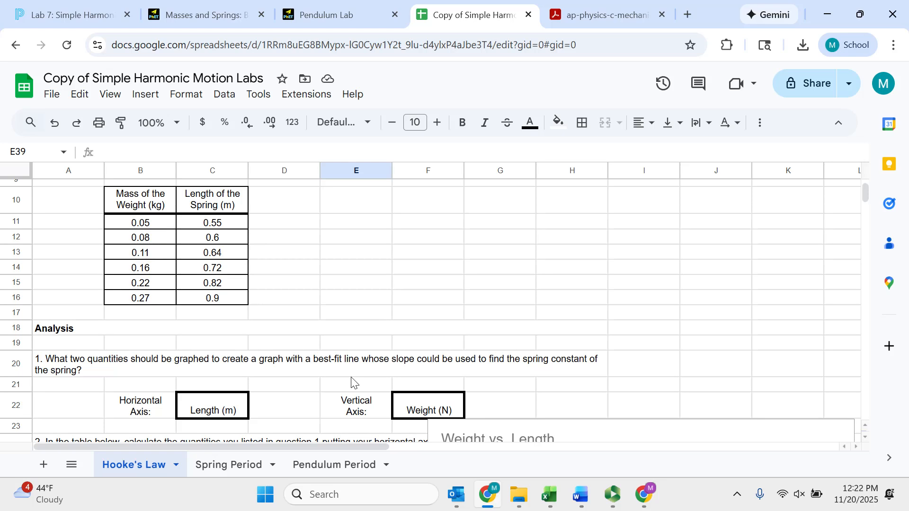
pyautogui.scroll(2, 336, 346)
pyautogui.scroll(-10, 334, 348)
pyautogui.scroll(4, 326, 355)
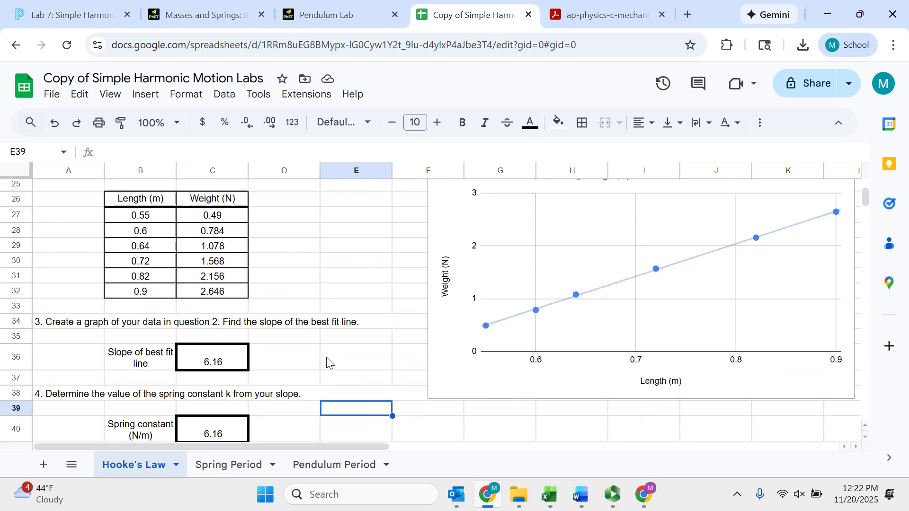
pyautogui.scroll(-3, 284, 345)
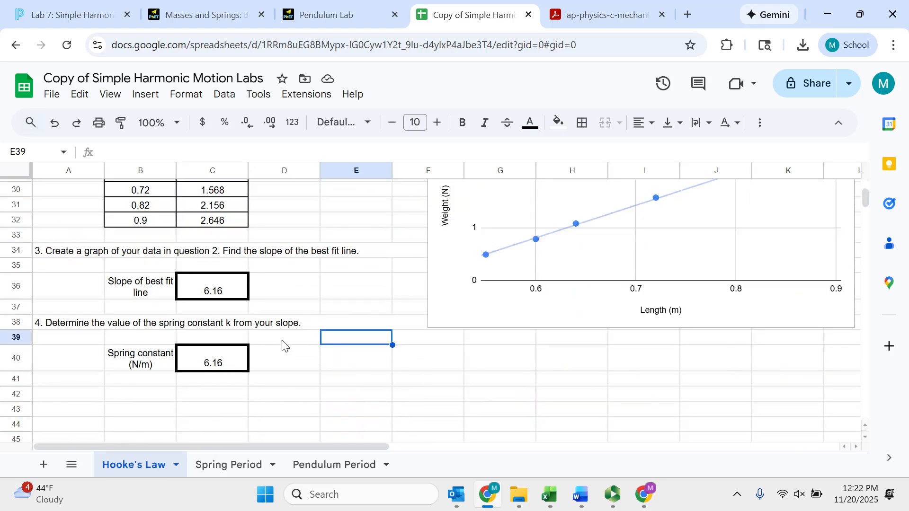
# - Open the Spring Period sheet and review its mass and period data and the first analysis questions
pyautogui.click(227, 465)
pyautogui.scroll(-5, 331, 350)
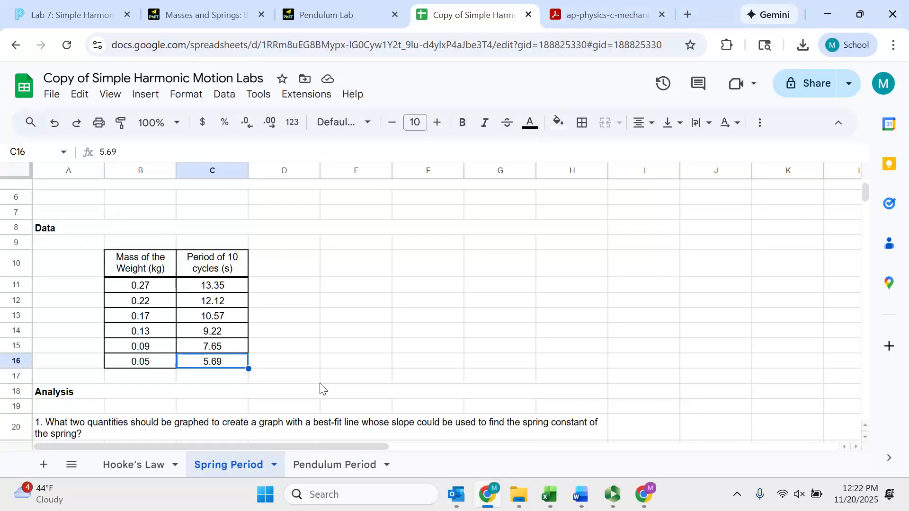
pyautogui.scroll(-3, 309, 320)
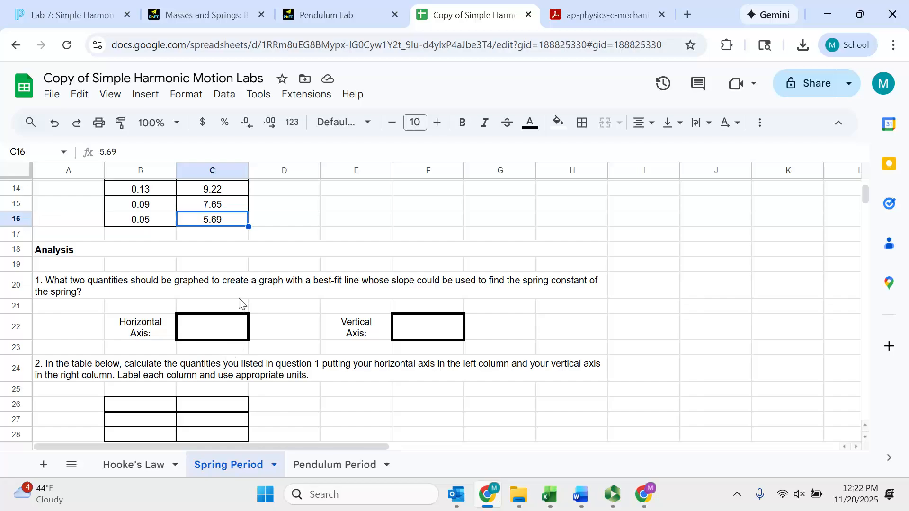
pyautogui.scroll(2, 246, 296)
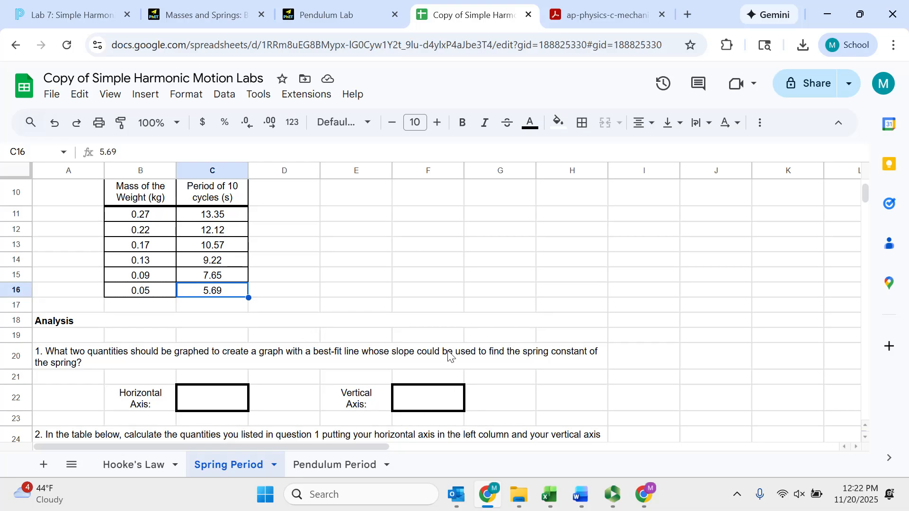
pyautogui.scroll(3, 360, 341)
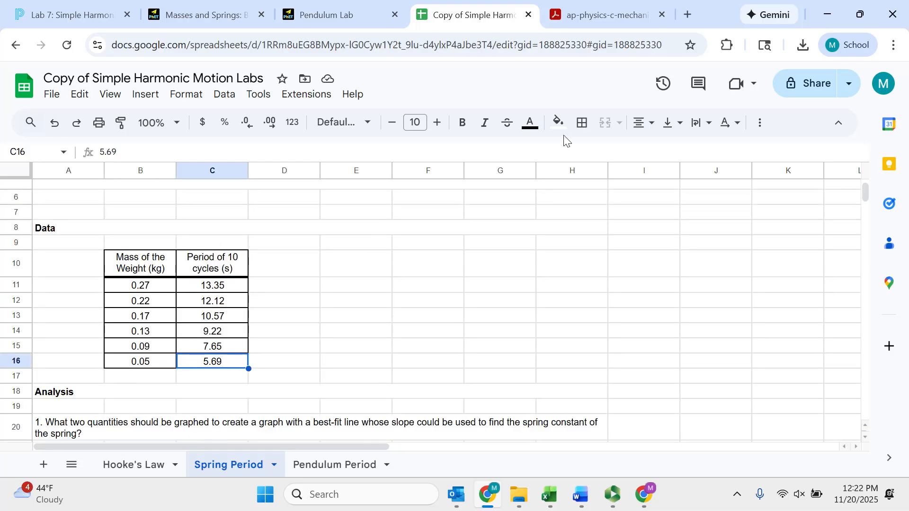
# - Consult the spring period equation in the AP Physics C equation sheet and return to the lab spreadsheet
pyautogui.click(603, 16)
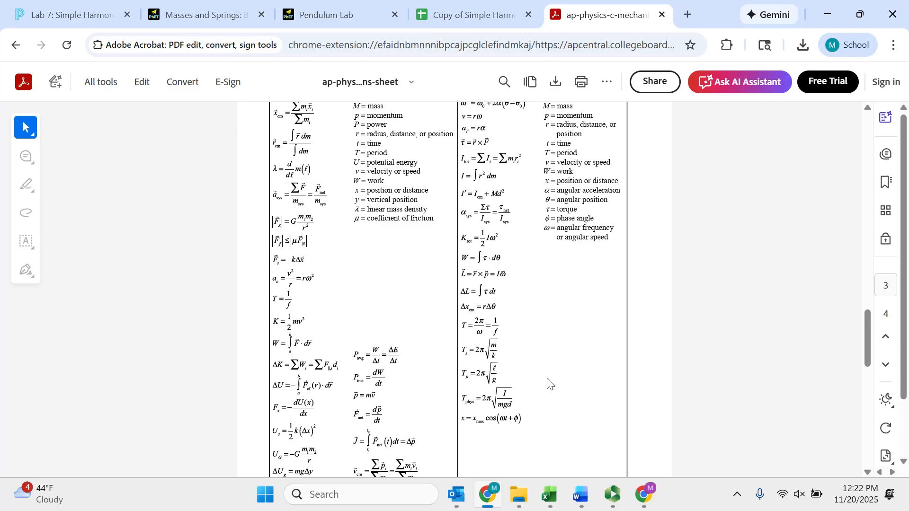
pyautogui.click(483, 14)
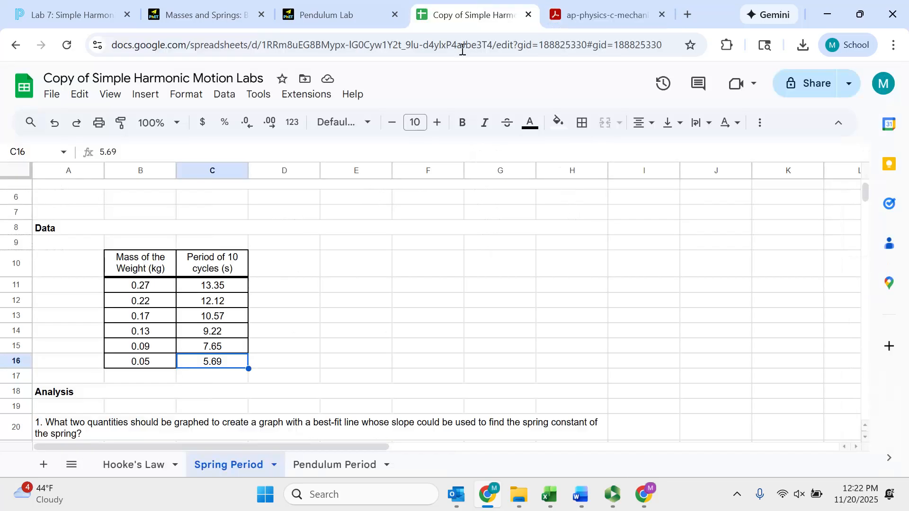
pyautogui.scroll(-2, 355, 388)
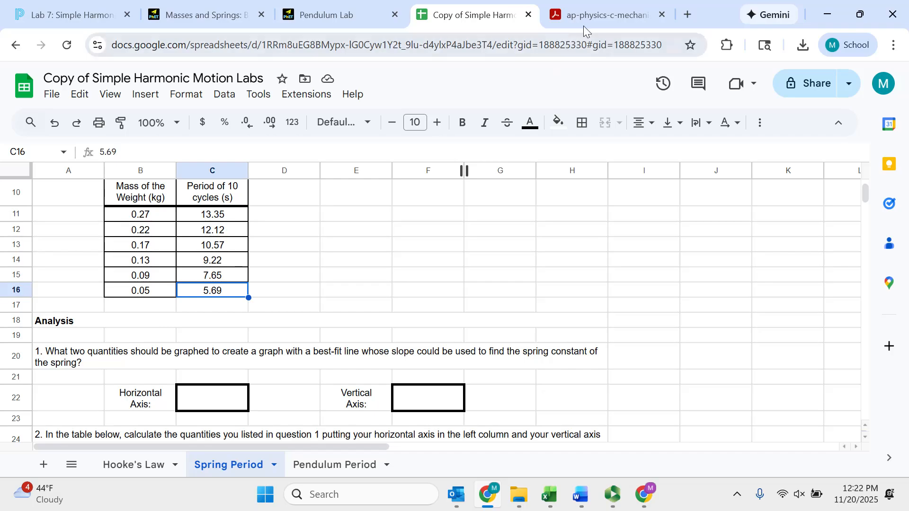
pyautogui.click(592, 13)
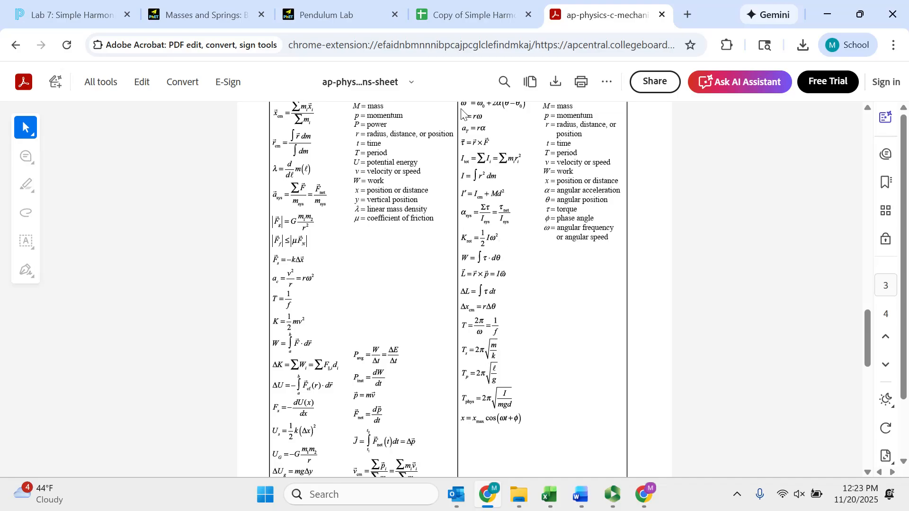
pyautogui.click(446, 6)
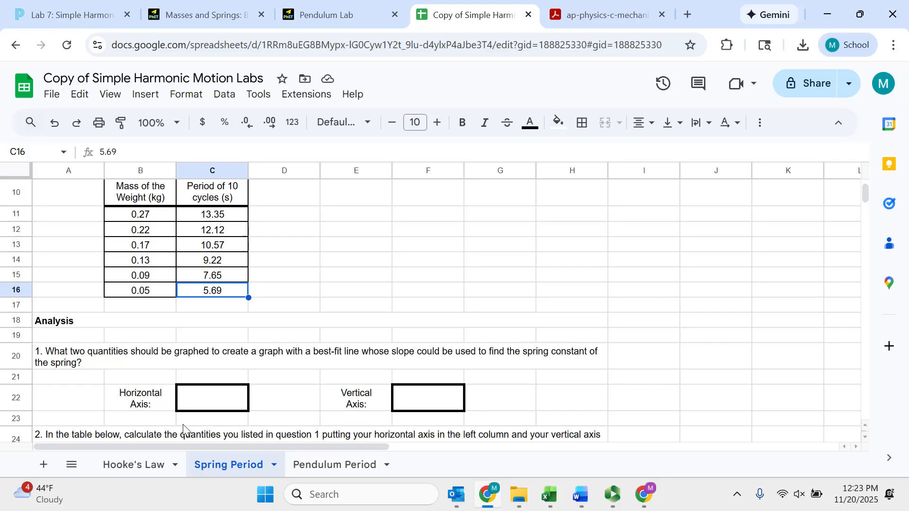
# - Enter "Mass (kg)" as the horizontal axis quantity in C22 for question 1
pyautogui.click(221, 398)
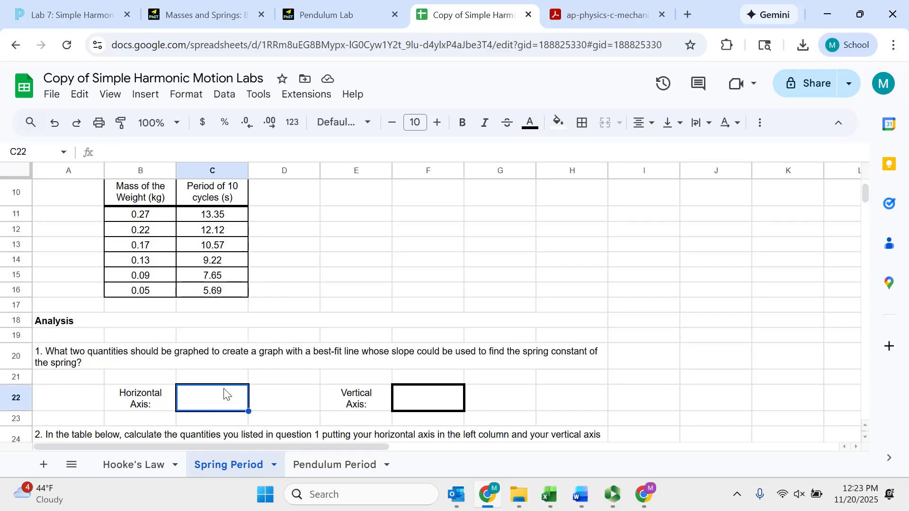
pyautogui.write('Mass')
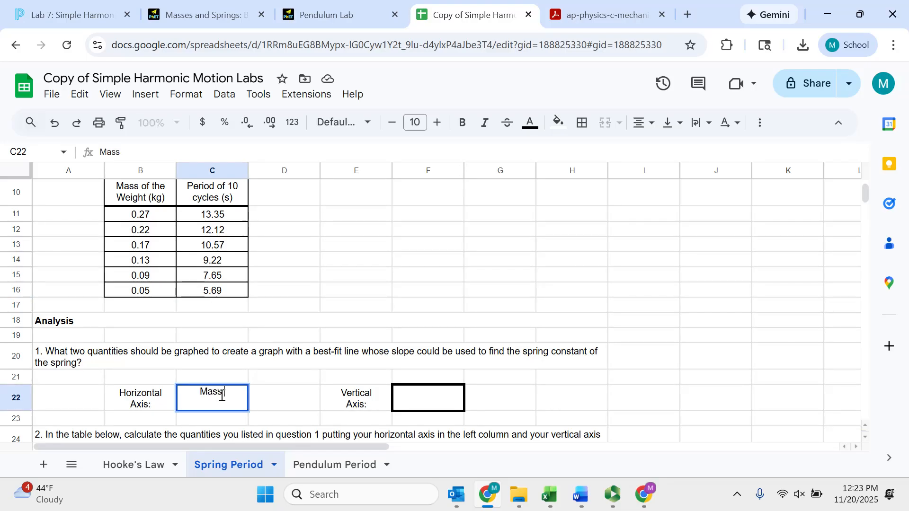
pyautogui.write(' (kg')
pyautogui.press('Return')
# - Enter "Period squared (s^2)" as the vertical axis quantity in F22 for question 1
pyautogui.click(431, 404)
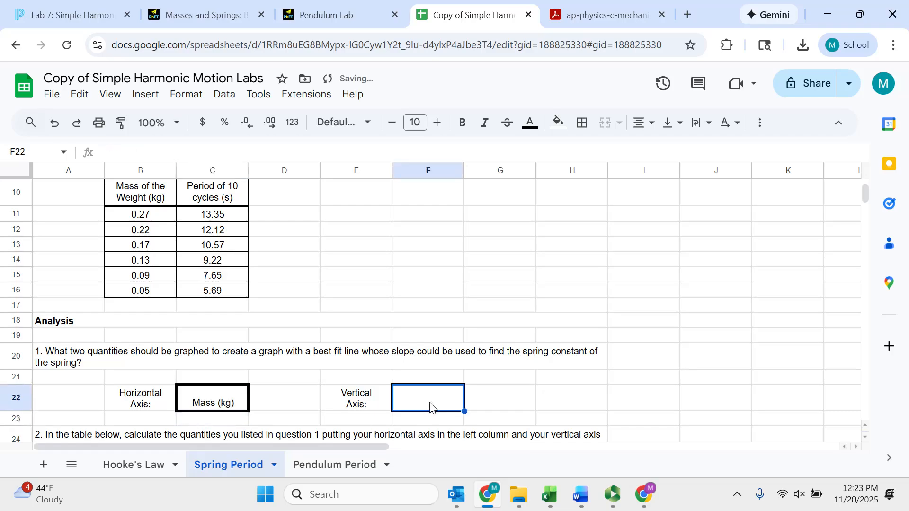
pyautogui.write('Periods')
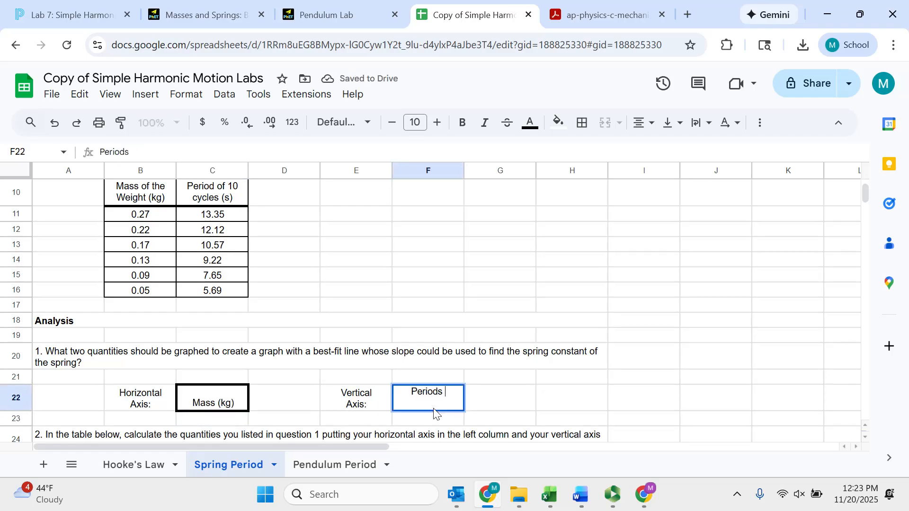
pyautogui.press('BackSpace')
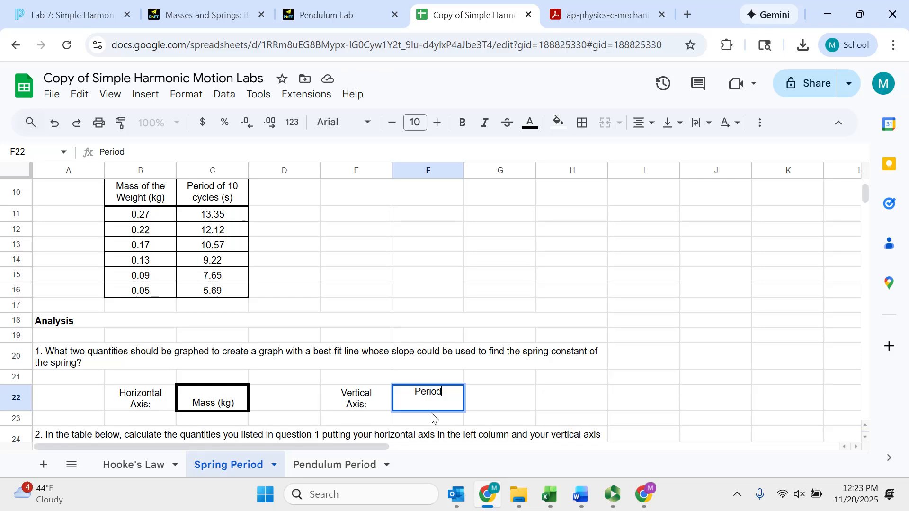
pyautogui.write('squared (')
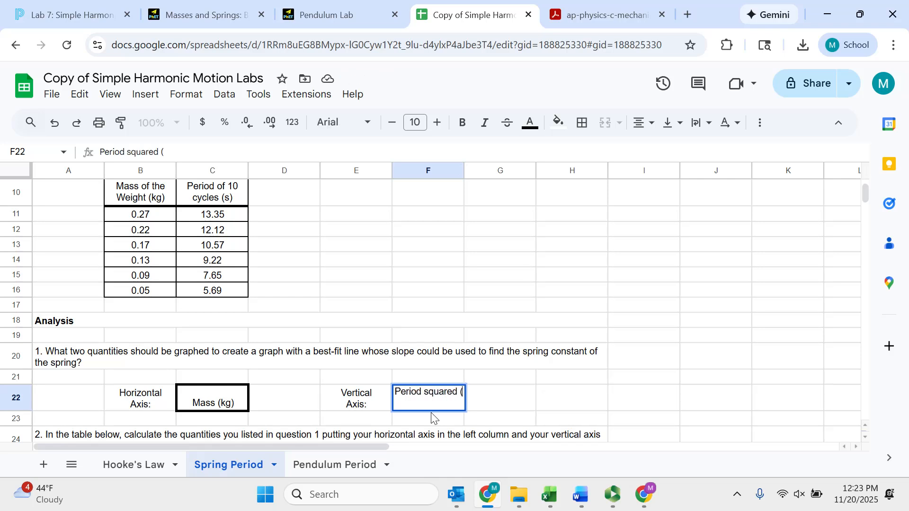
pyautogui.write('s^2)')
pyautogui.press('Return')
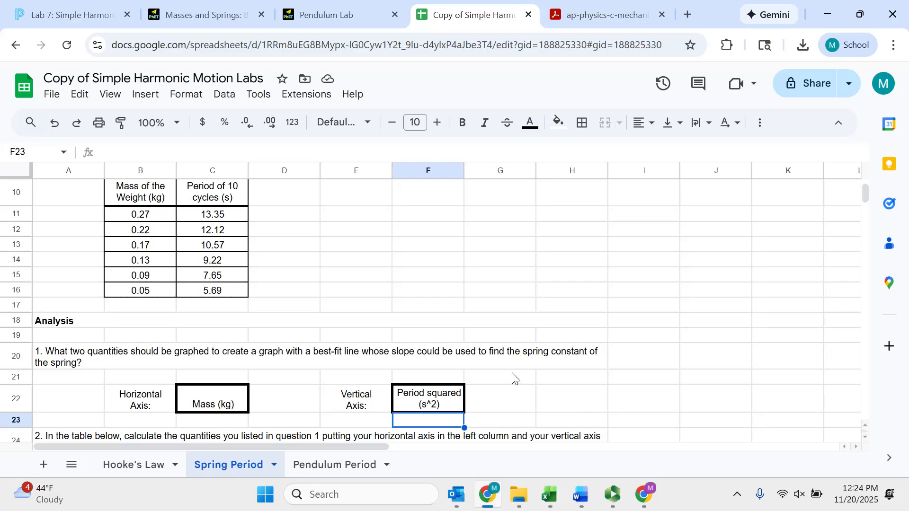
# - Label the question 2 table's columns "Mass (kg)" in B26 and "Period Squared (s^2)" in C26
pyautogui.scroll(-3, 201, 269)
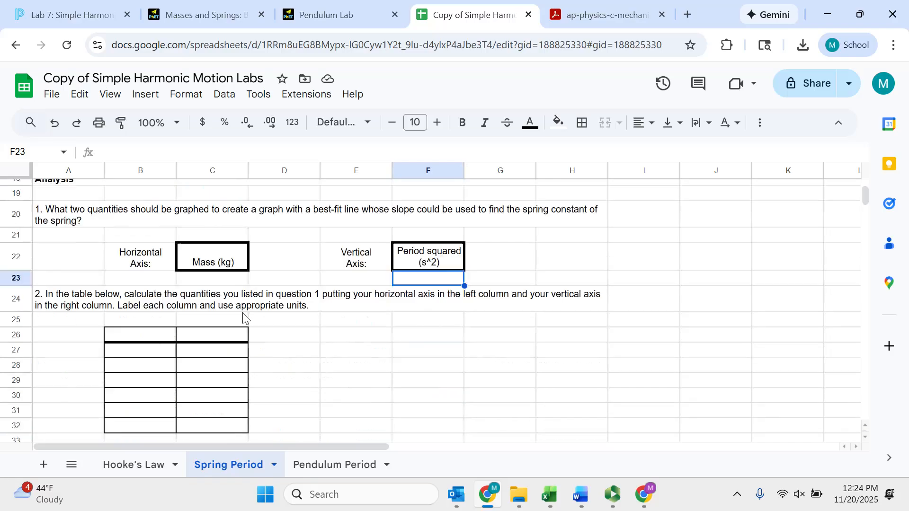
pyautogui.click(153, 337)
pyautogui.doubleClick(152, 336)
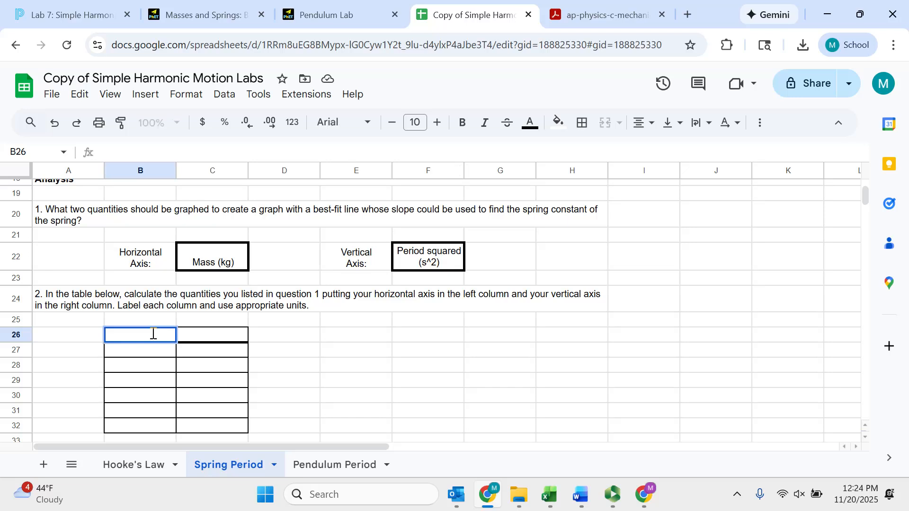
pyautogui.write('Mass (kg)')
pyautogui.click(220, 332)
pyautogui.write('Per')
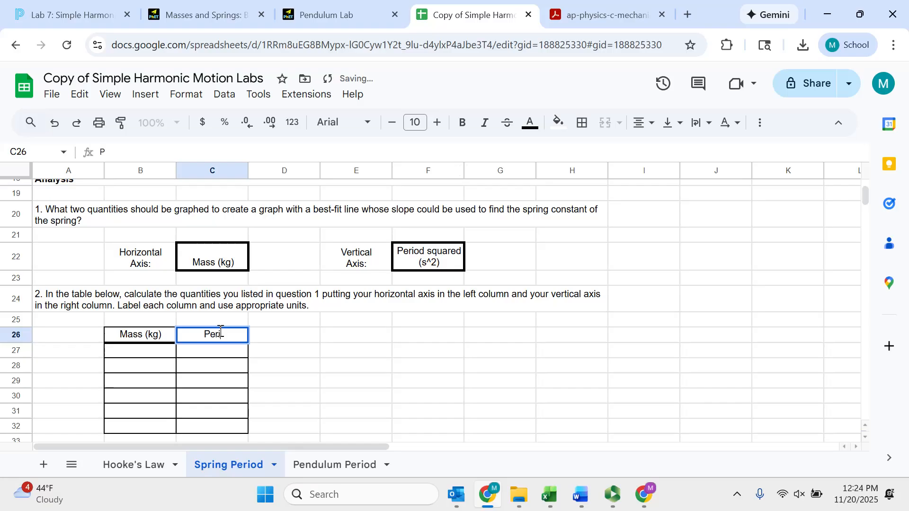
pyautogui.write('iod Squared ')
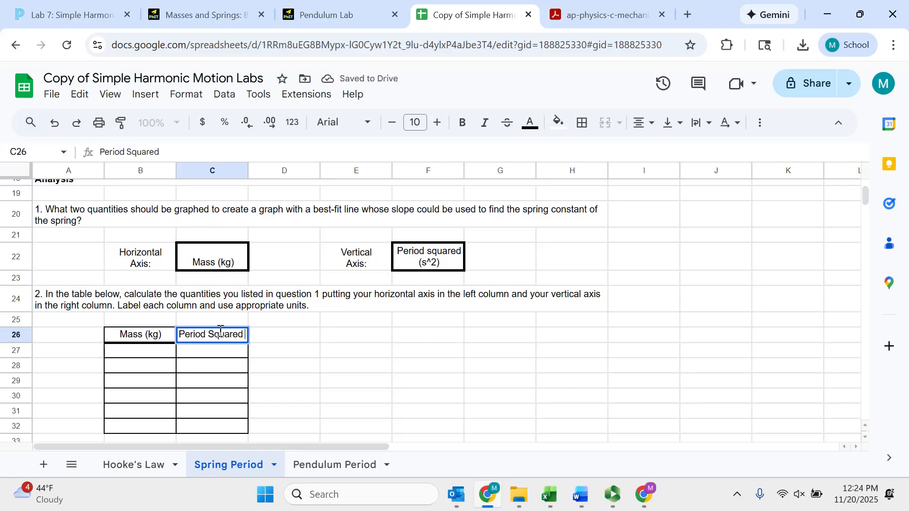
pyautogui.write('(s^2)')
pyautogui.press('Return')
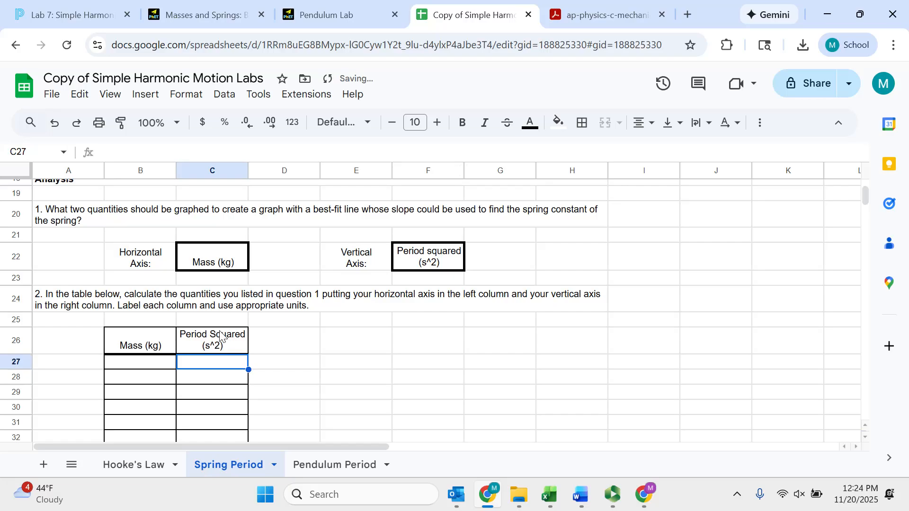
# - Fill the first mass cell, B27, with the formula =B11 to reference the first measured mass
pyautogui.click(147, 371)
pyautogui.write('=')
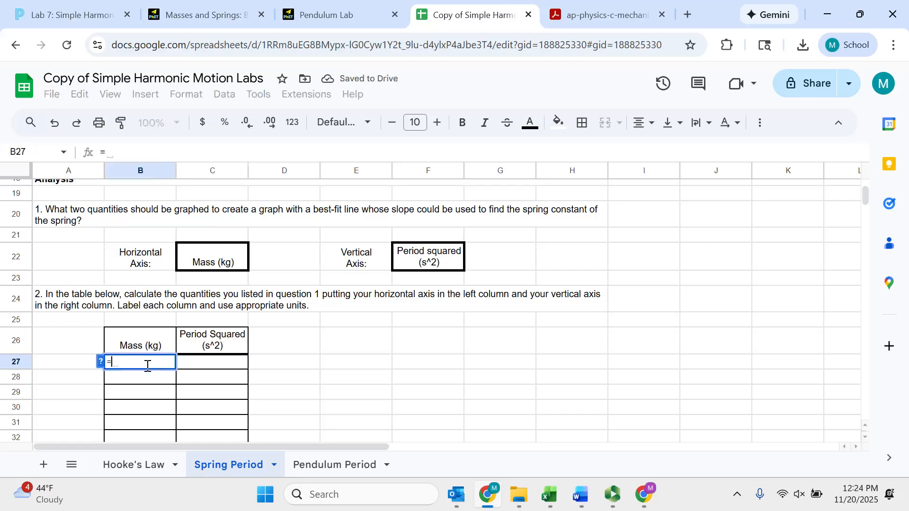
pyautogui.scroll(3, 149, 362)
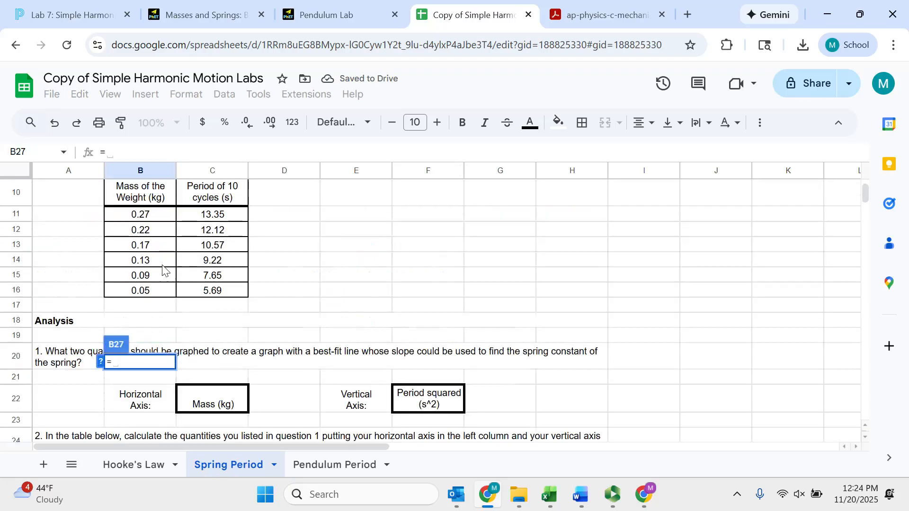
pyautogui.click(166, 218)
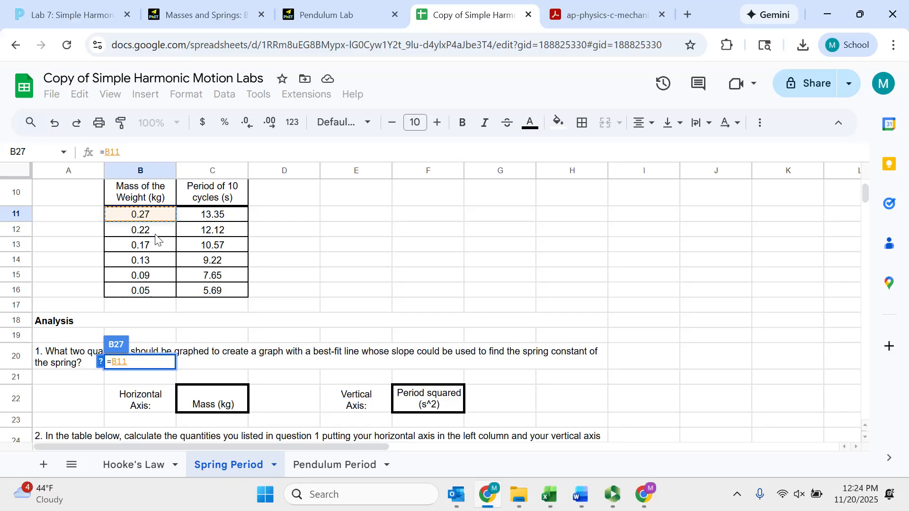
pyautogui.press('Return')
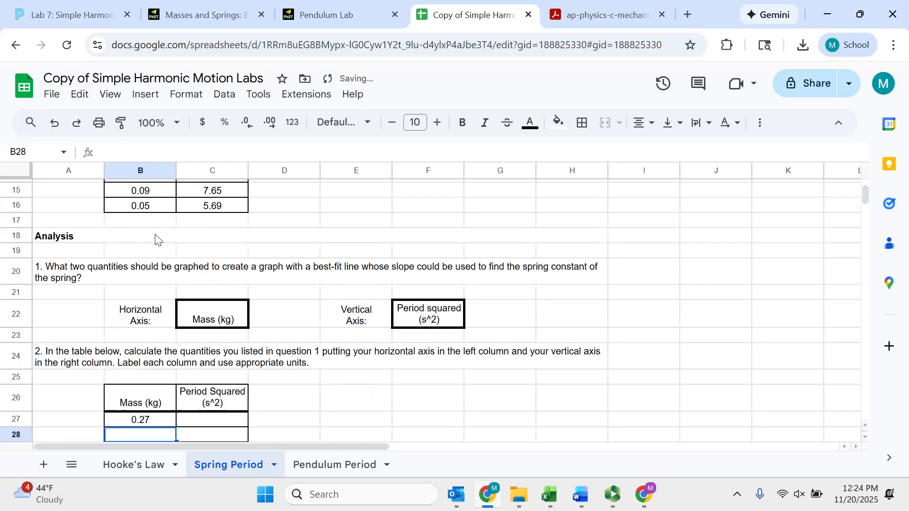
# - Calculate the first squared single-cycle period in C27 with the formula =(C11/10)^2
pyautogui.click(221, 421)
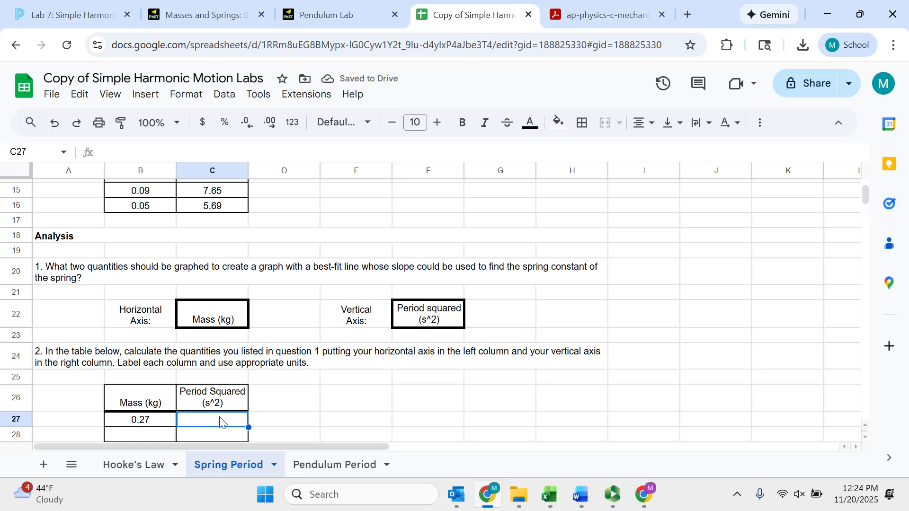
pyautogui.scroll(5, 222, 417)
pyautogui.scroll(-7, 263, 361)
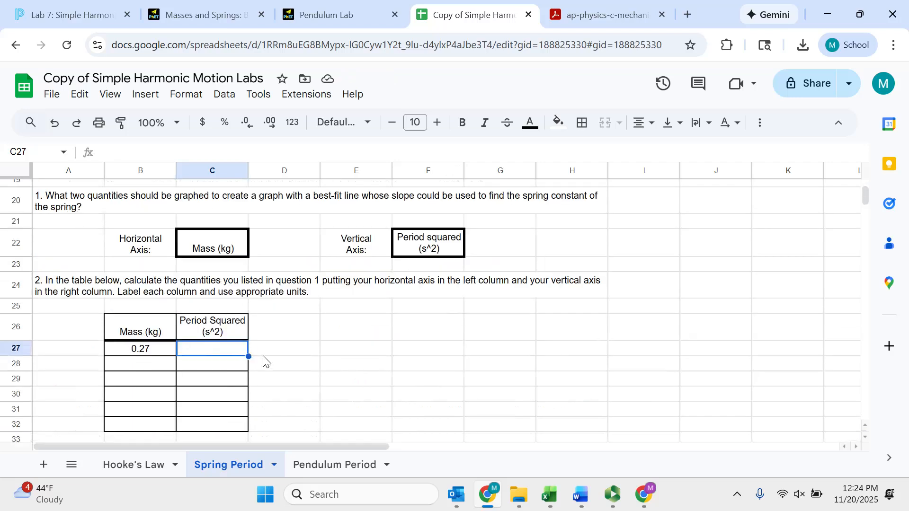
pyautogui.write('=(')
pyautogui.scroll(3, 263, 362)
pyautogui.click(234, 207)
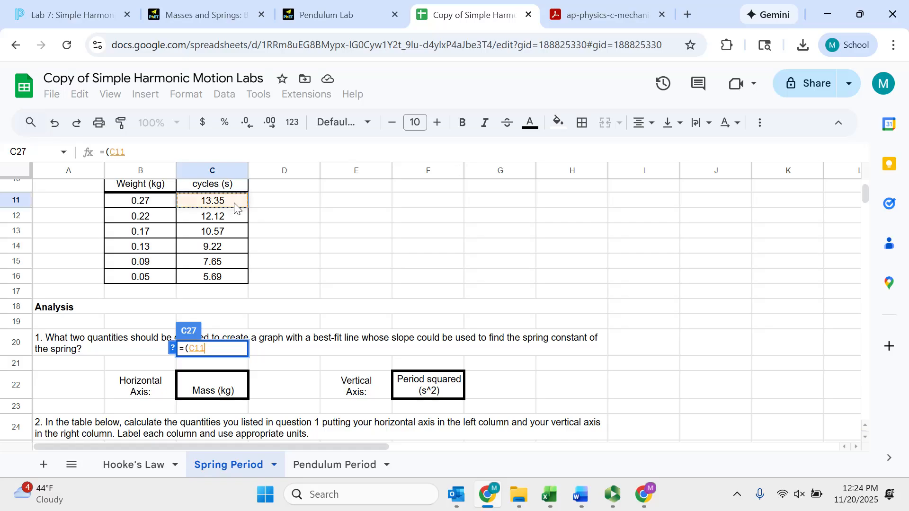
pyautogui.write('/1')
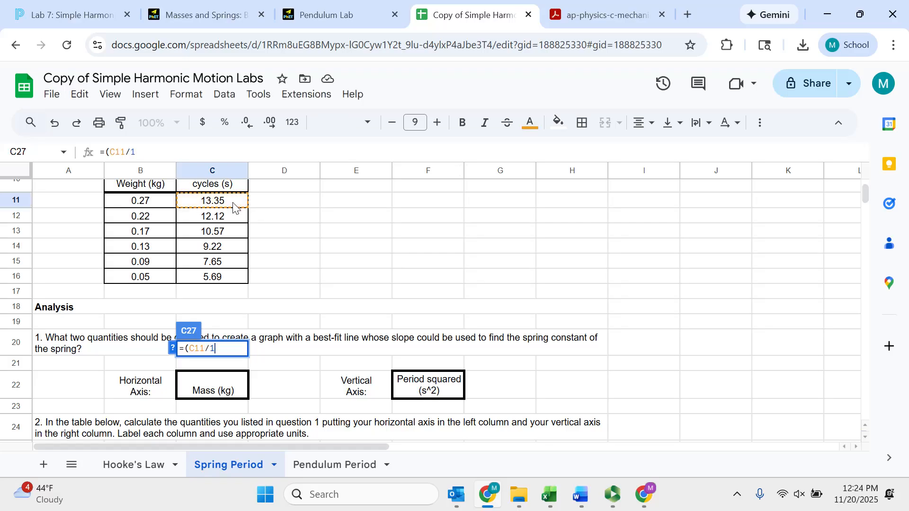
pyautogui.write('0)^2')
pyautogui.press('Return')
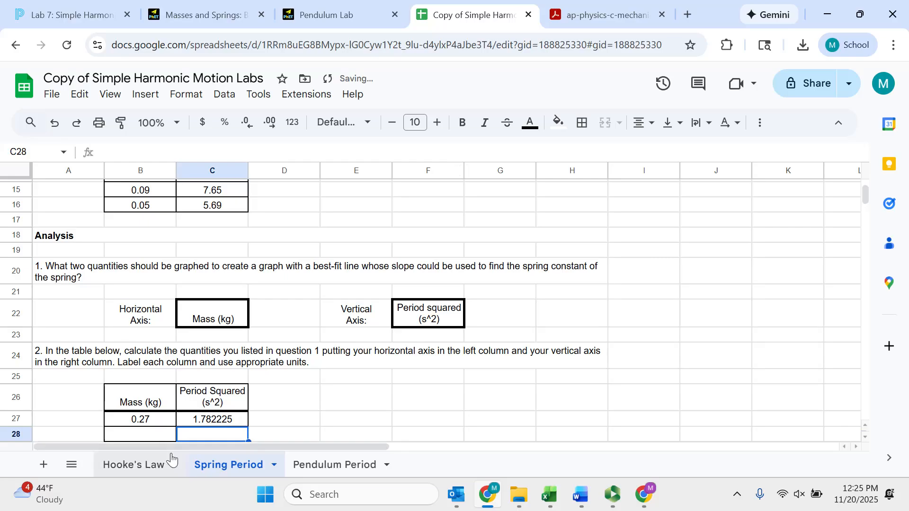
# - Fill the mass and period squared formulas from B27:C27 down through row 32
pyautogui.click(167, 423)
pyautogui.scroll(-2, 300, 406)
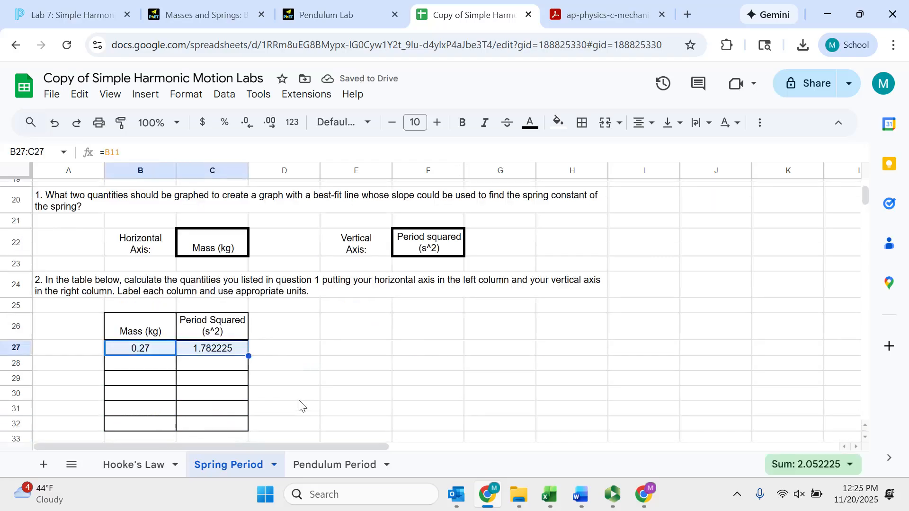
pyautogui.scroll(4, 274, 366)
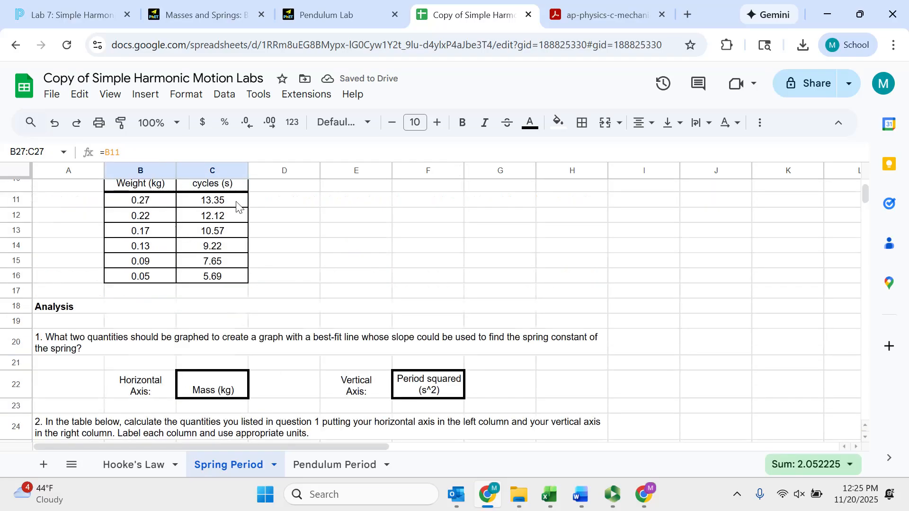
pyautogui.scroll(-3, 246, 236)
pyautogui.moveTo(249, 356); pyautogui.dragTo(241, 425)
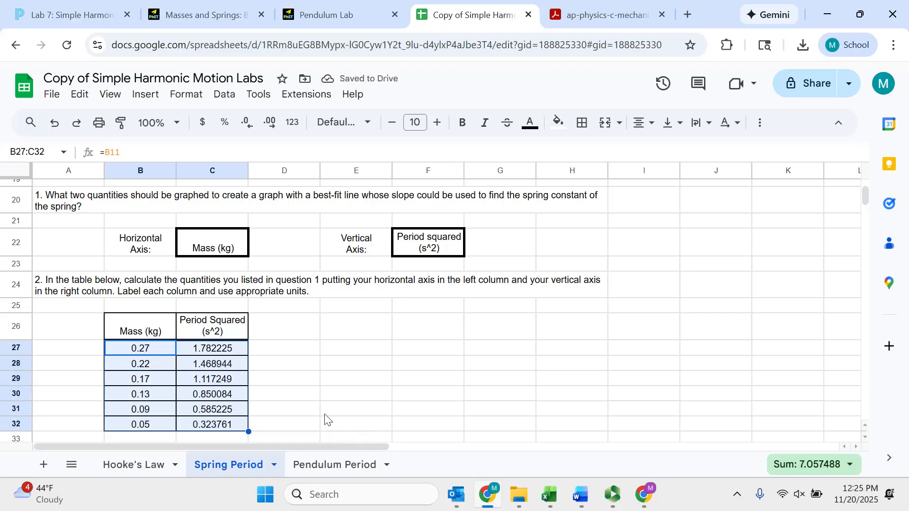
# - Insert a chart of period squared versus mass from the table range B26:C32, including its headers
pyautogui.scroll(-2, 334, 363)
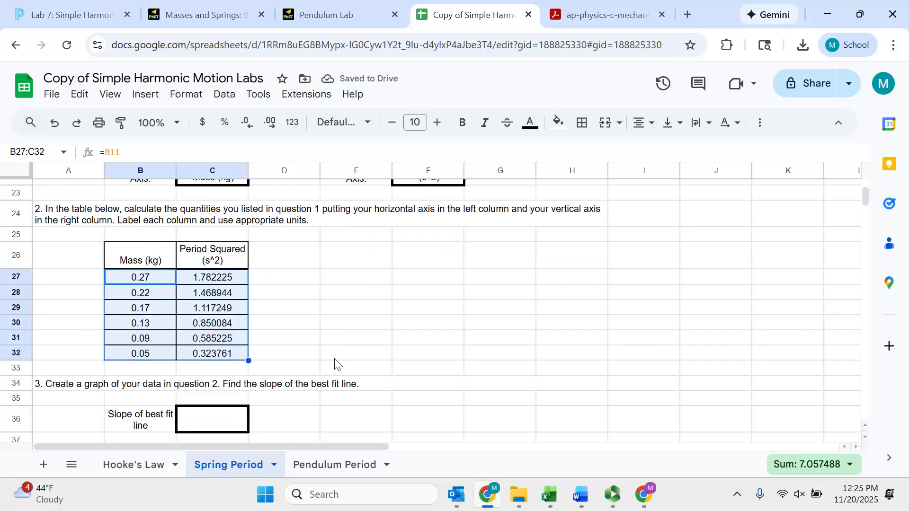
pyautogui.moveTo(159, 255); pyautogui.dragTo(229, 354)
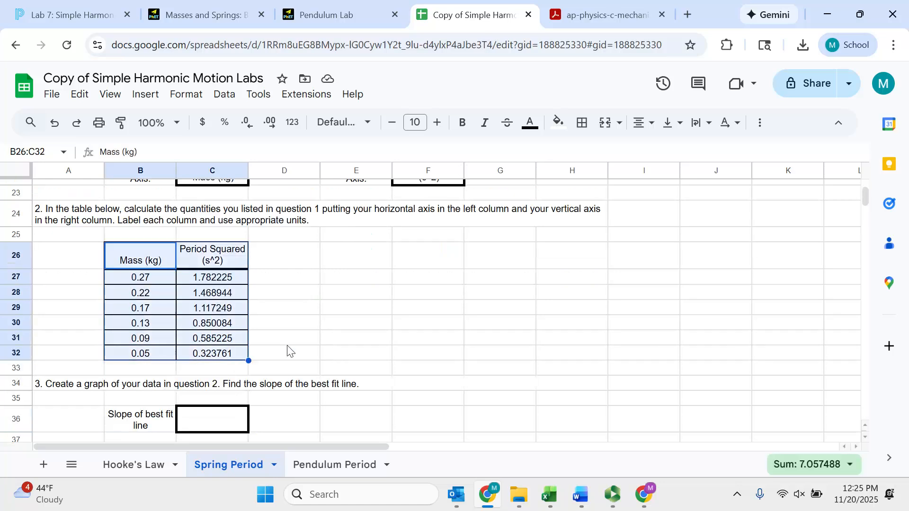
pyautogui.click(146, 95)
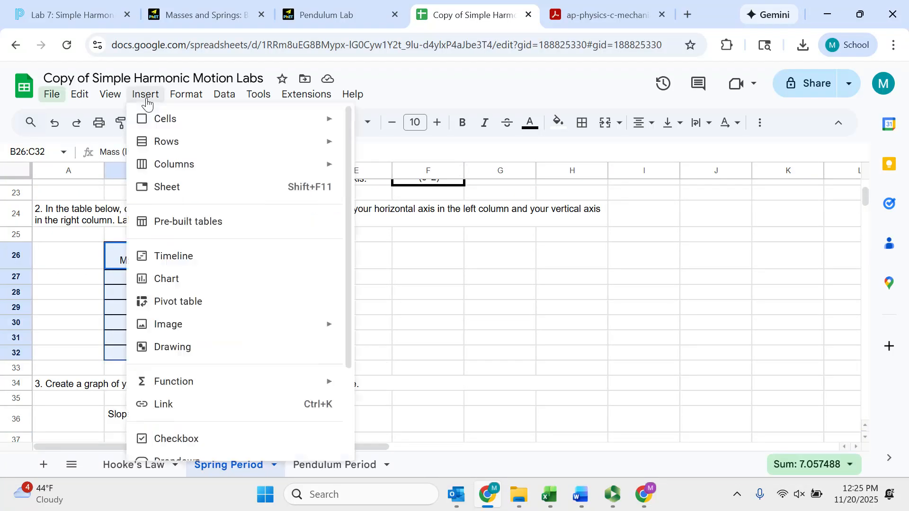
pyautogui.click(172, 287)
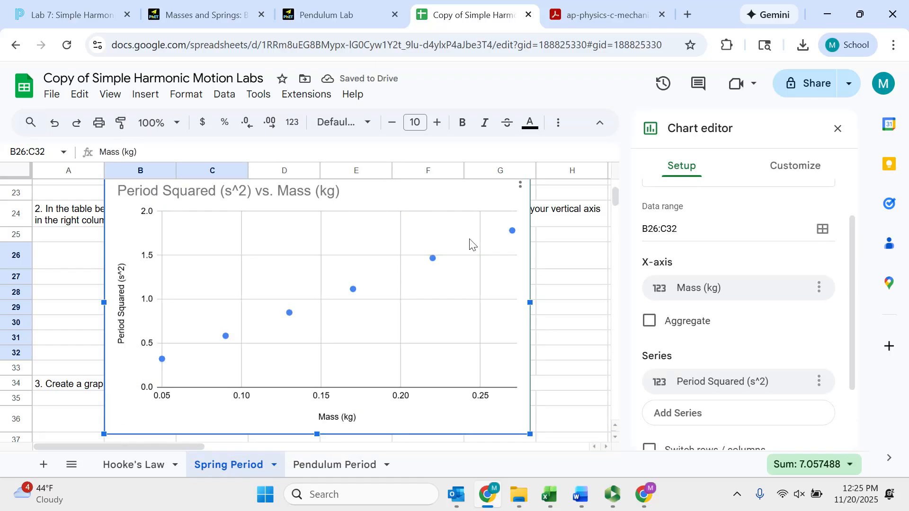
# - Add a linear trendline to the period squared series and label it with its equation
pyautogui.click(792, 176)
pyautogui.click(681, 250)
pyautogui.scroll(-5, 682, 258)
pyautogui.click(683, 240)
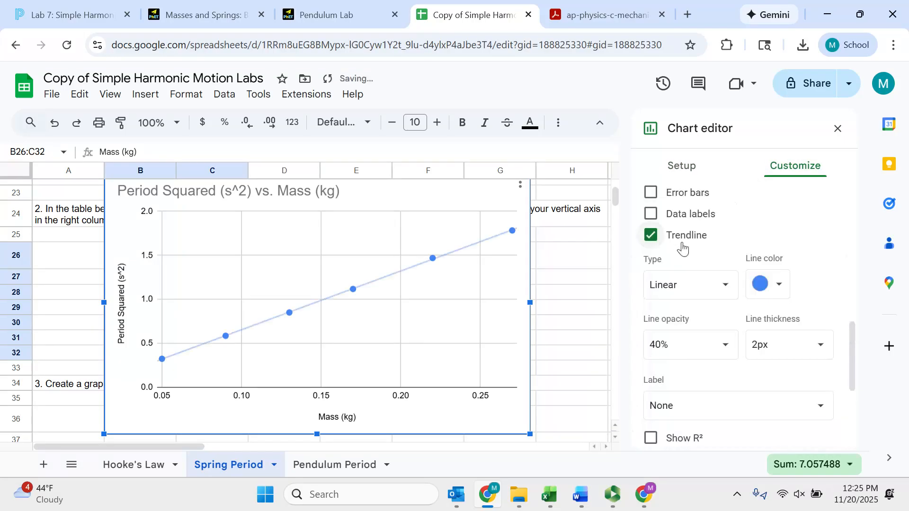
pyautogui.scroll(-2, 699, 341)
pyautogui.click(698, 341)
pyautogui.click(690, 376)
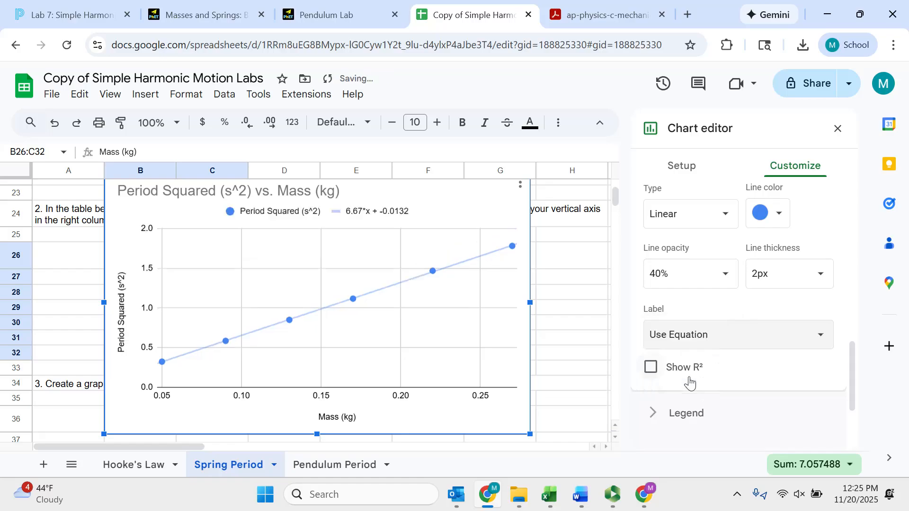
# - Move the chart beside the question 2 table and enter the best-fit slope 6.67 in C36
pyautogui.moveTo(433, 225); pyautogui.dragTo(659, 229)
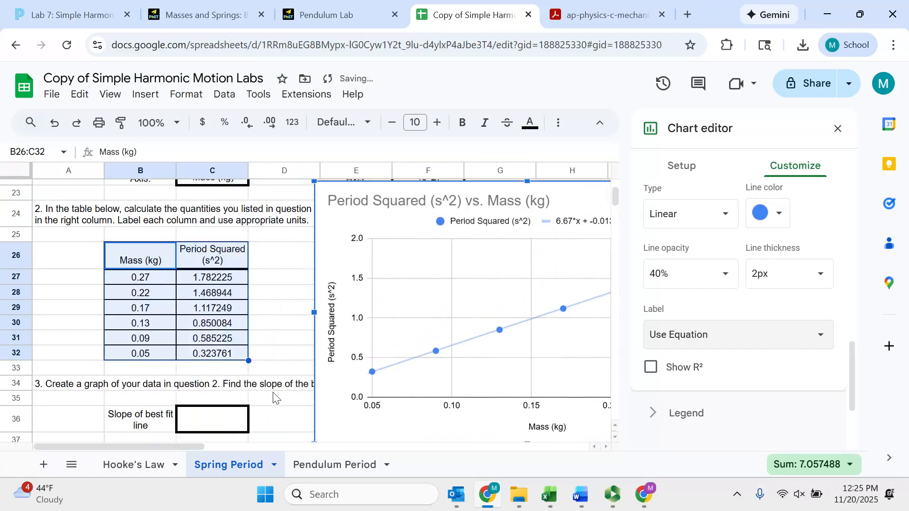
pyautogui.click(250, 426)
pyautogui.write('6.67')
pyautogui.press('Return')
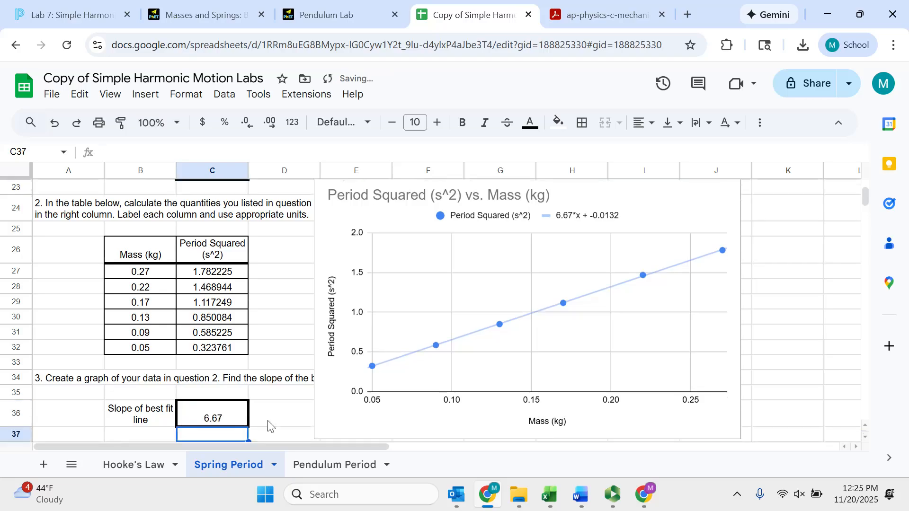
# - Consult the spring period equation in the AP Physics C equation sheet and calculate the spring constant in C40 with =4*pi()^2/C36
pyautogui.scroll(-5, 255, 416)
pyautogui.scroll(2, 261, 414)
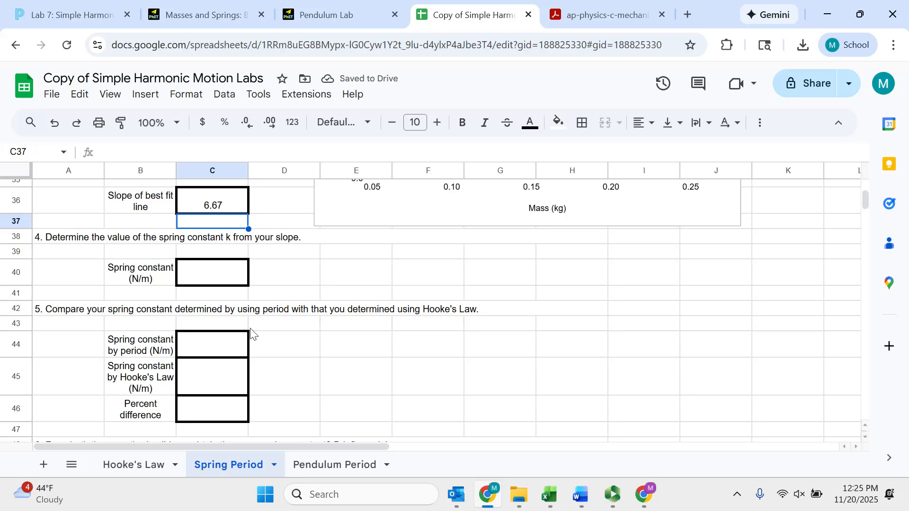
pyautogui.click(235, 212)
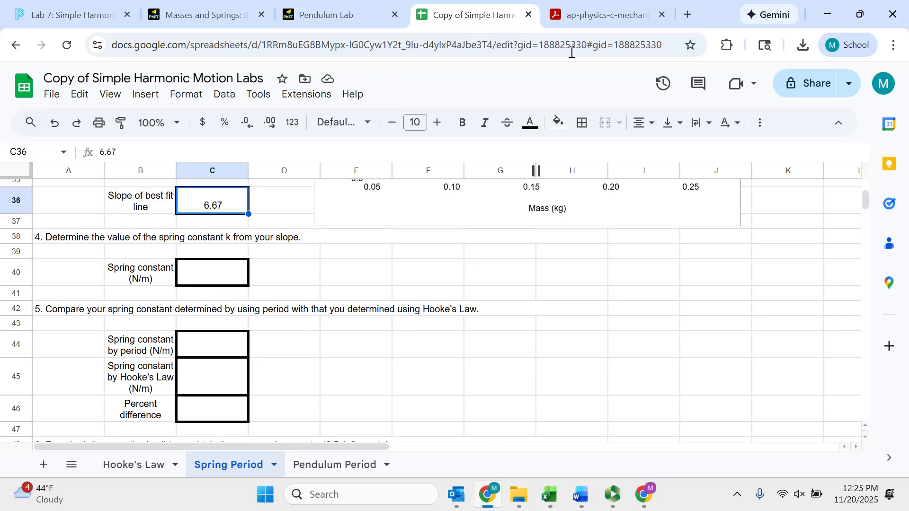
pyautogui.click(579, 4)
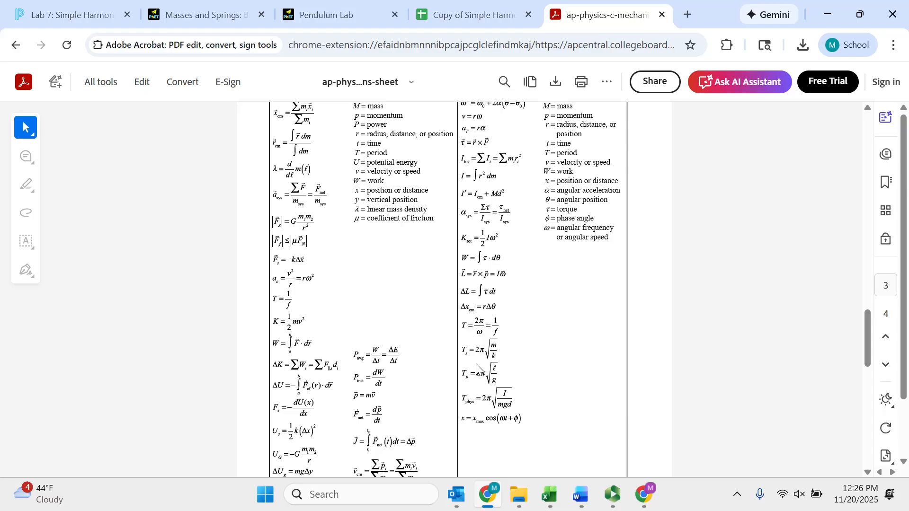
pyautogui.click(462, 11)
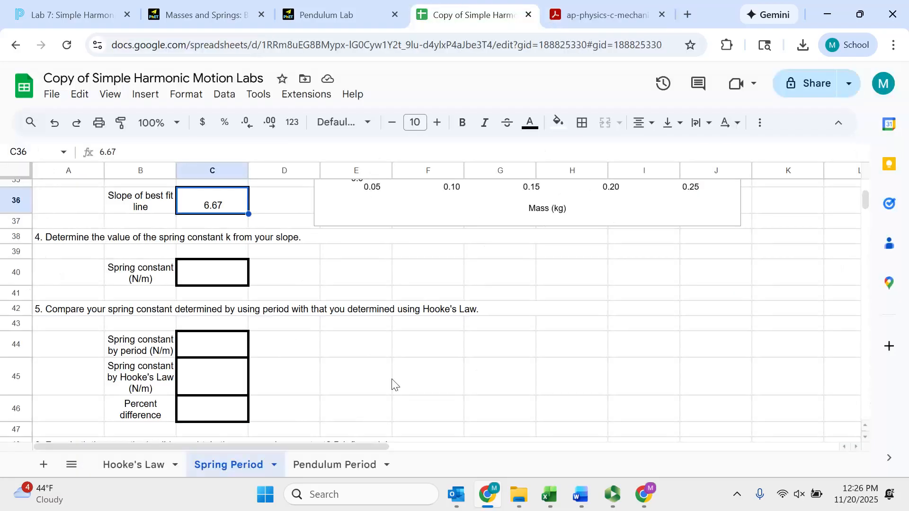
pyautogui.click(222, 271)
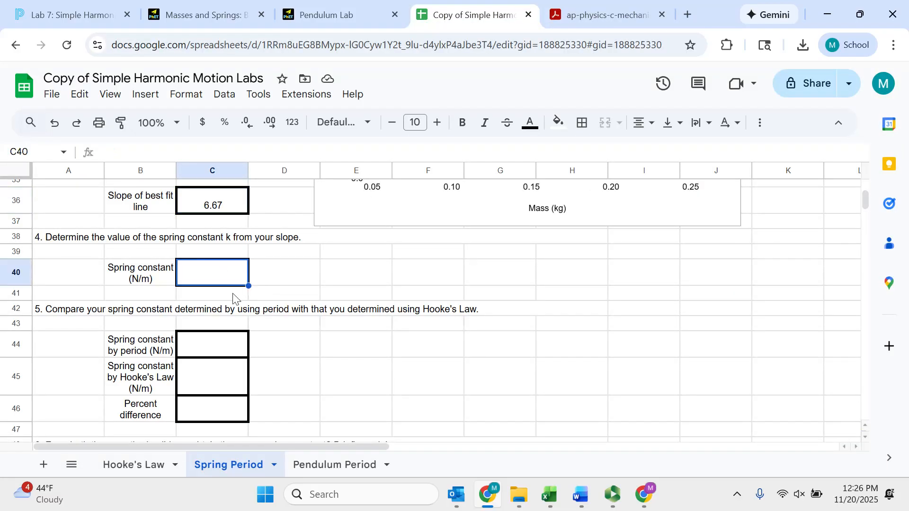
pyautogui.write('=')
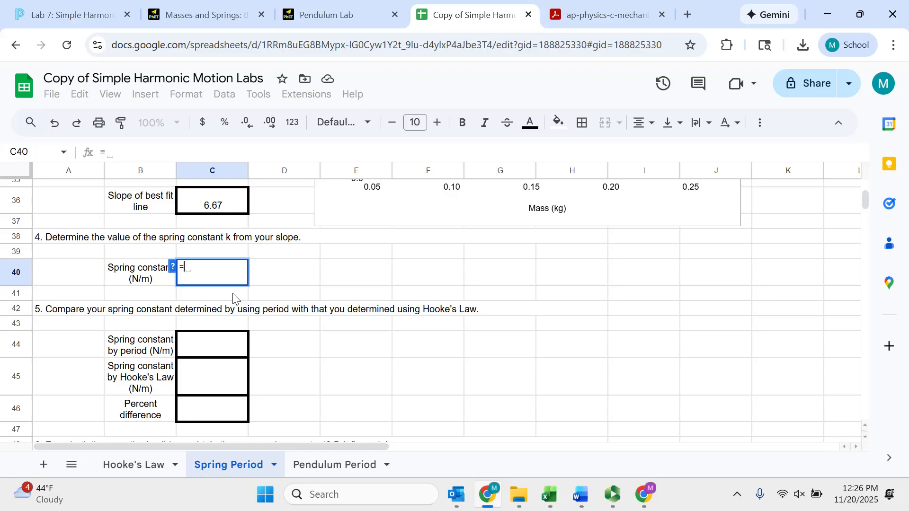
pyautogui.write('4*')
pyautogui.write('pi')
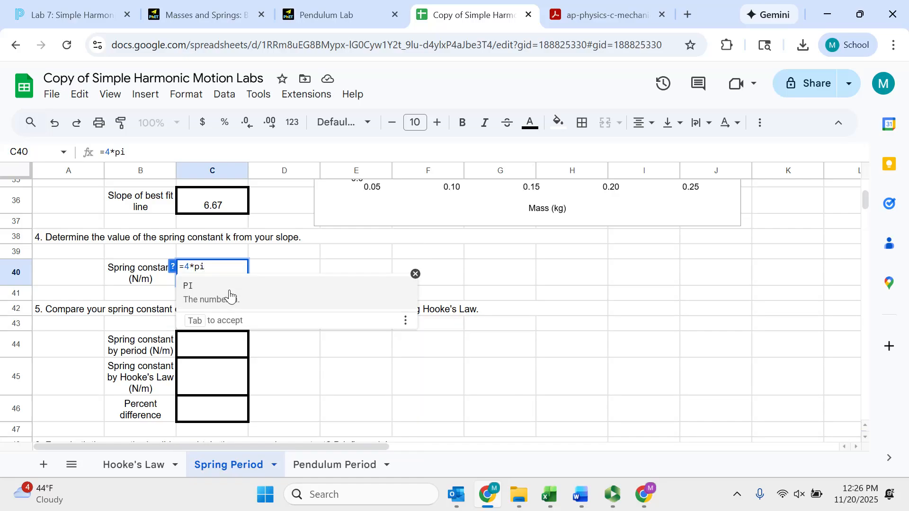
pyautogui.write('()')
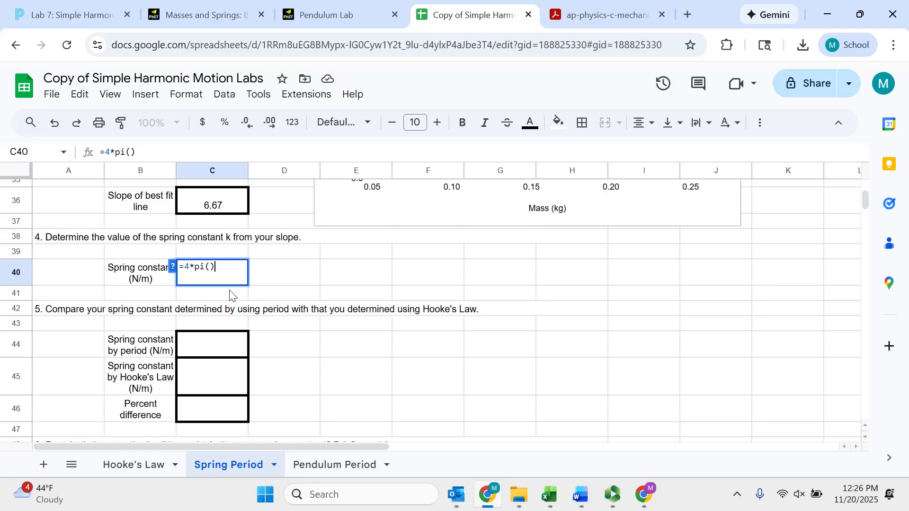
pyautogui.write('^2')
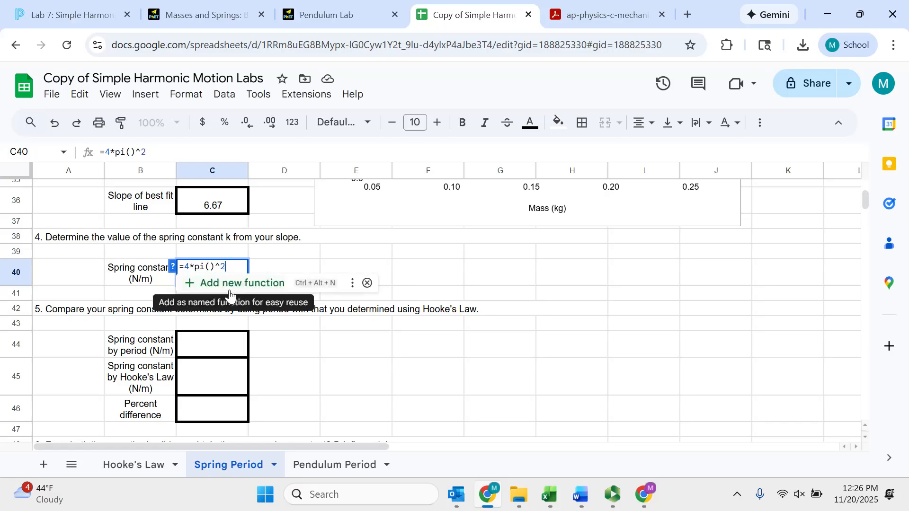
pyautogui.write('/')
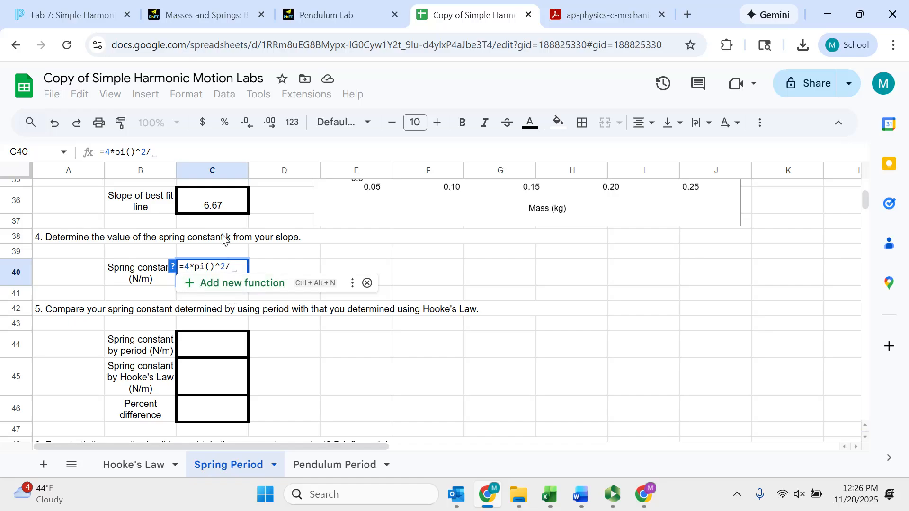
pyautogui.click(224, 209)
pyautogui.press('Return')
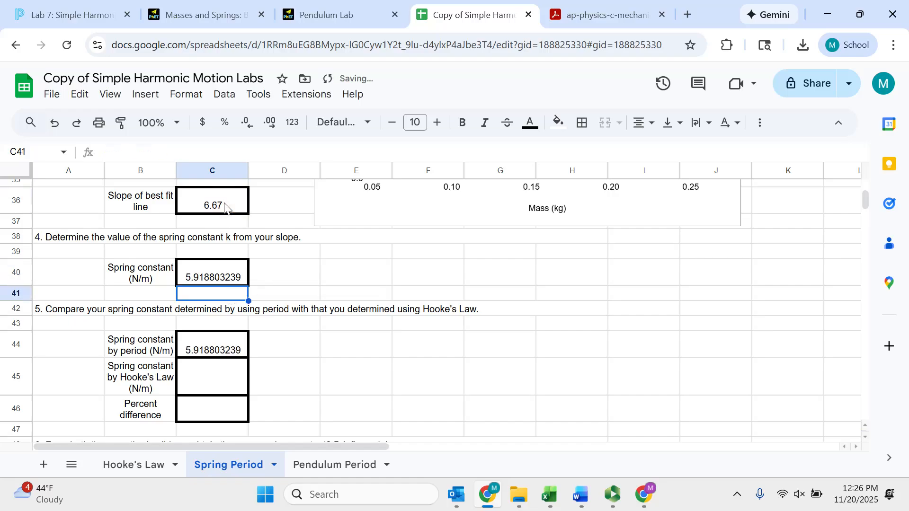
# - Enter =C40 in C44 to reference the spring constant determined by period
pyautogui.click(227, 352)
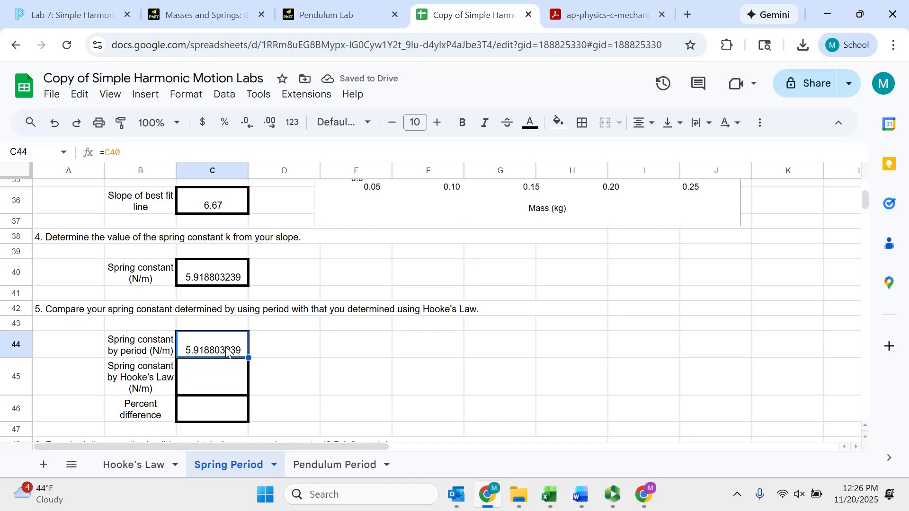
pyautogui.write('=')
pyautogui.click(235, 283)
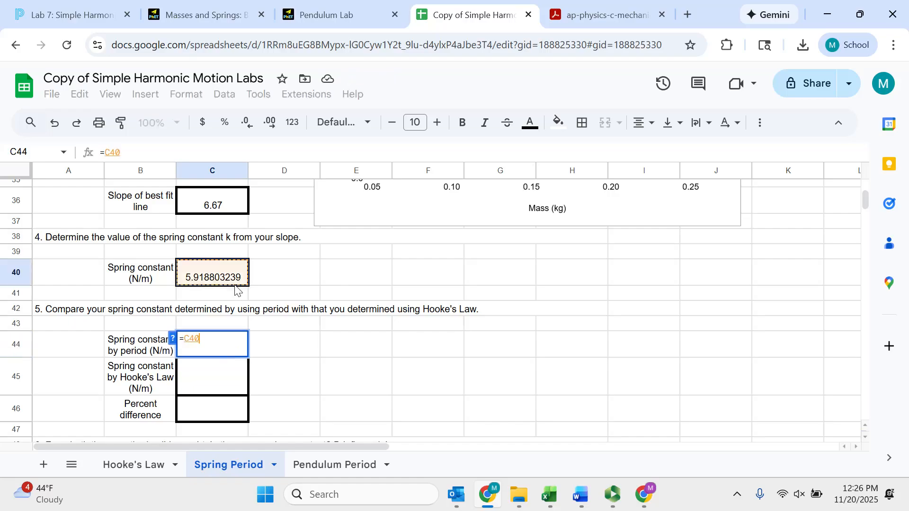
pyautogui.press('Return')
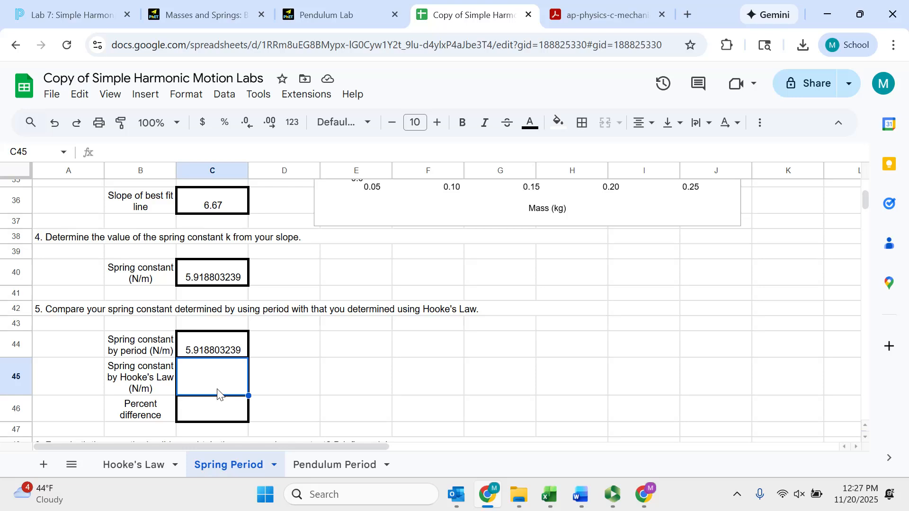
# - Reference the Hooke's Law sheet's spring constant in C45 with the formula ='Hooke''s Law'!C40
pyautogui.write('=')
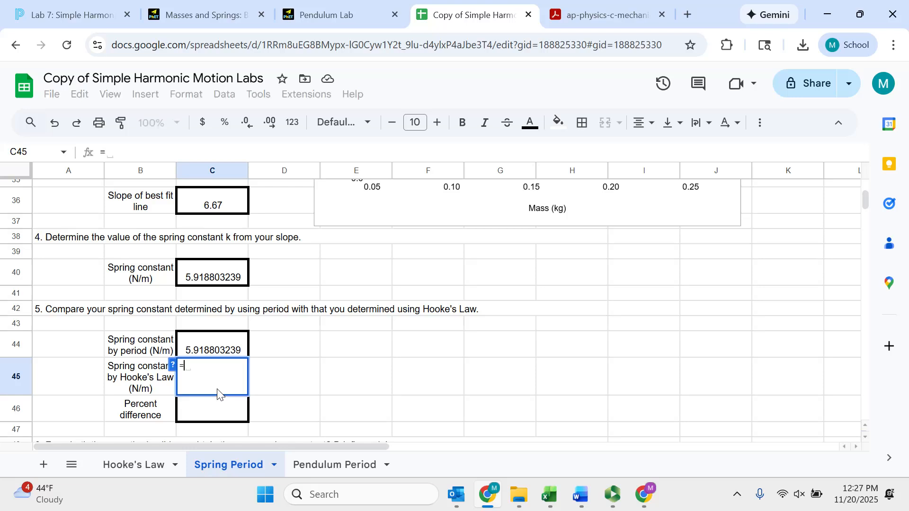
pyautogui.click(124, 469)
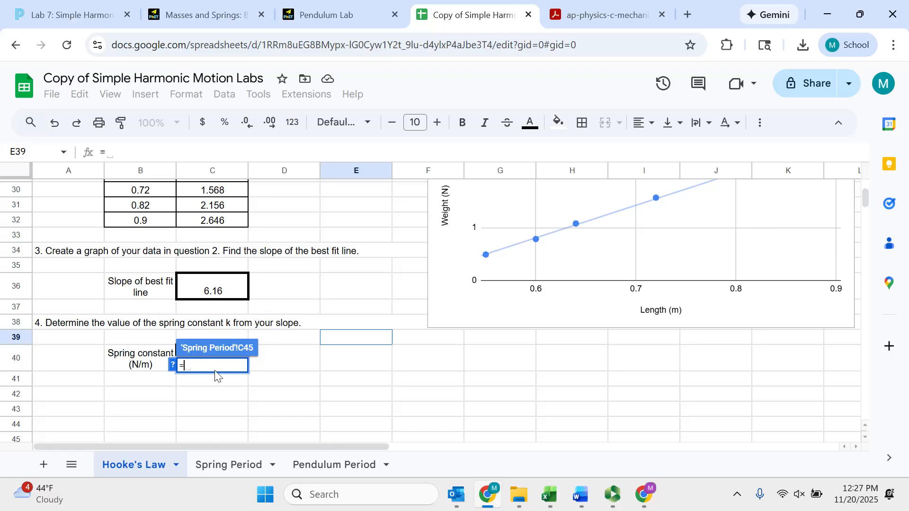
pyautogui.scroll(-2, 157, 385)
pyautogui.click(207, 292)
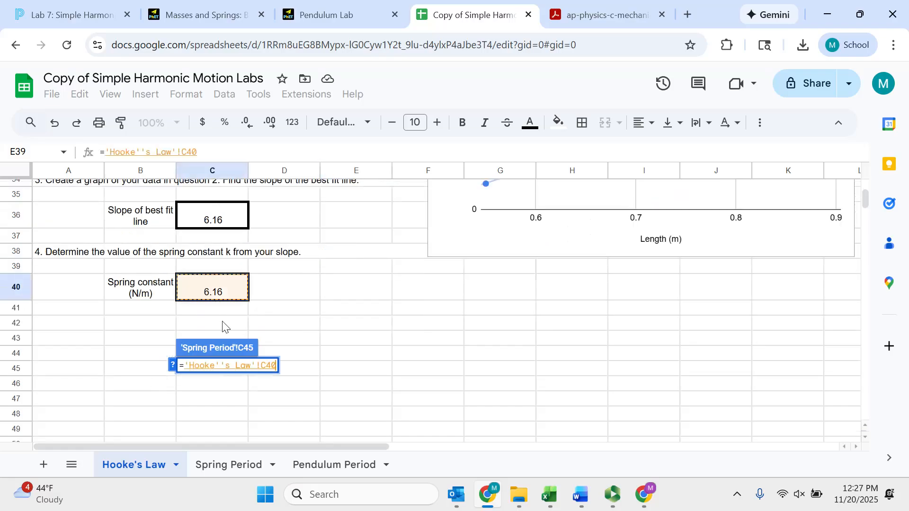
pyautogui.press('Return')
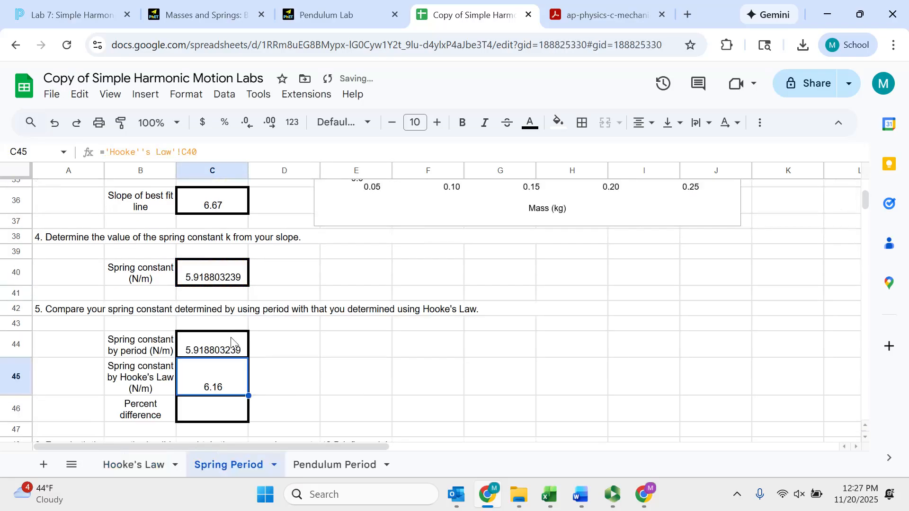
# - Calculate the percent difference between the two spring constants in C46 with the formula =(C45-C44)/C45
pyautogui.click(229, 410)
pyautogui.write('=(')
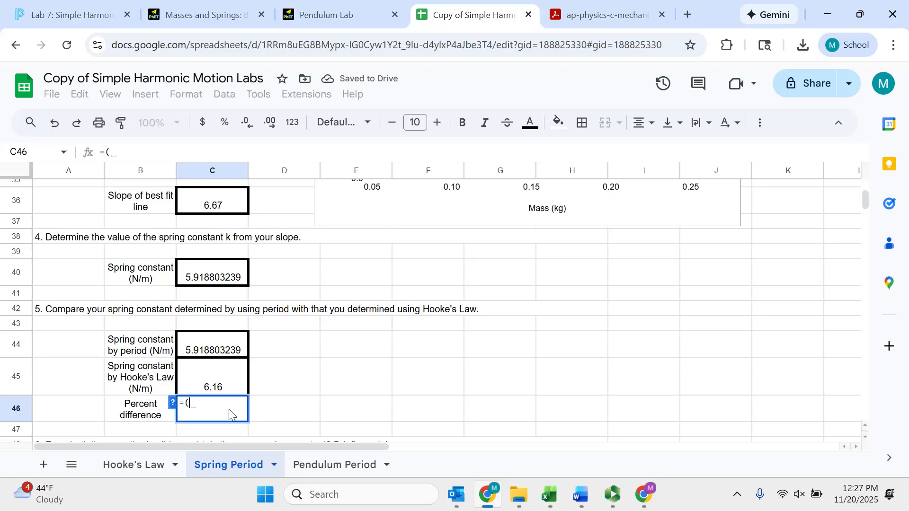
pyautogui.press('Up')
pyautogui.write('-')
pyautogui.press('Up')
pyautogui.press('Up')
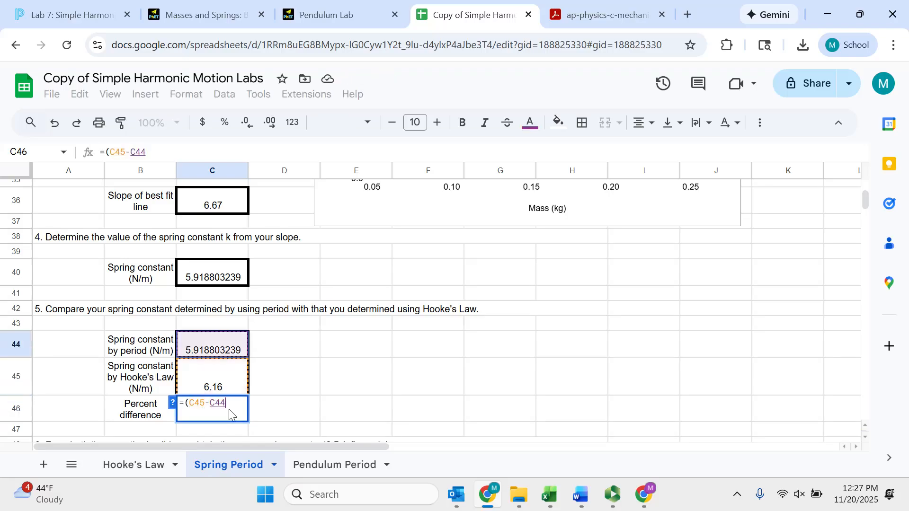
pyautogui.write(')/')
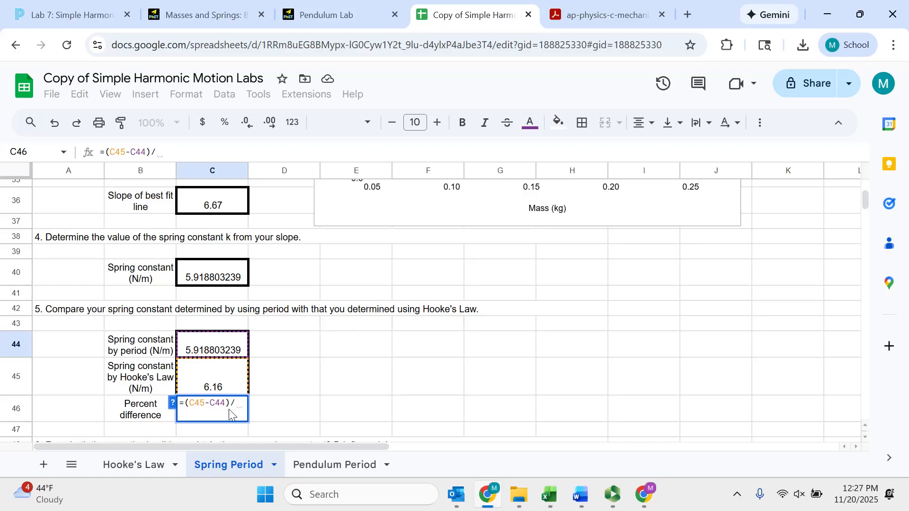
pyautogui.press('Up')
pyautogui.press('Return')
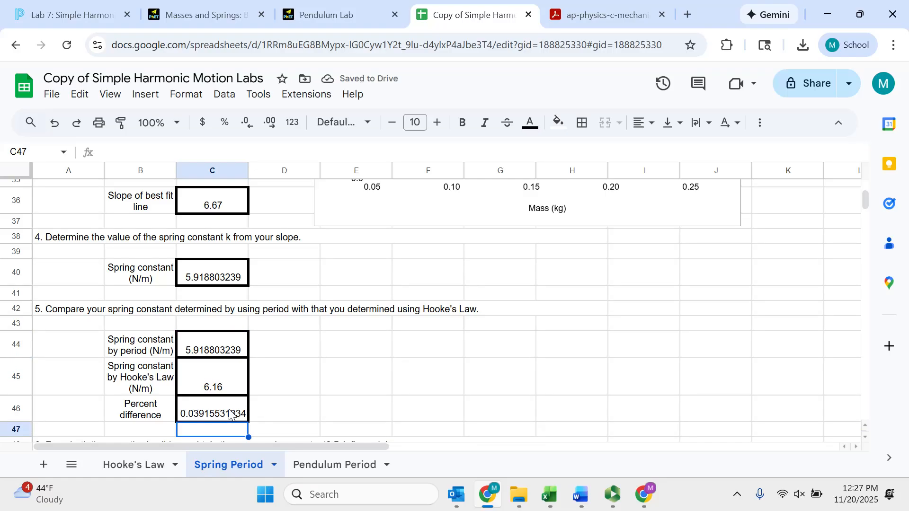
pyautogui.click(229, 414)
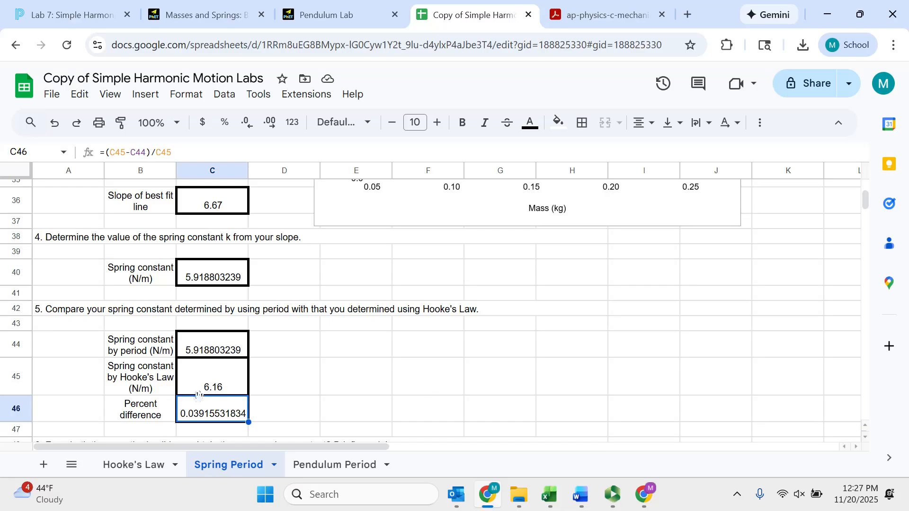
pyautogui.click(221, 353)
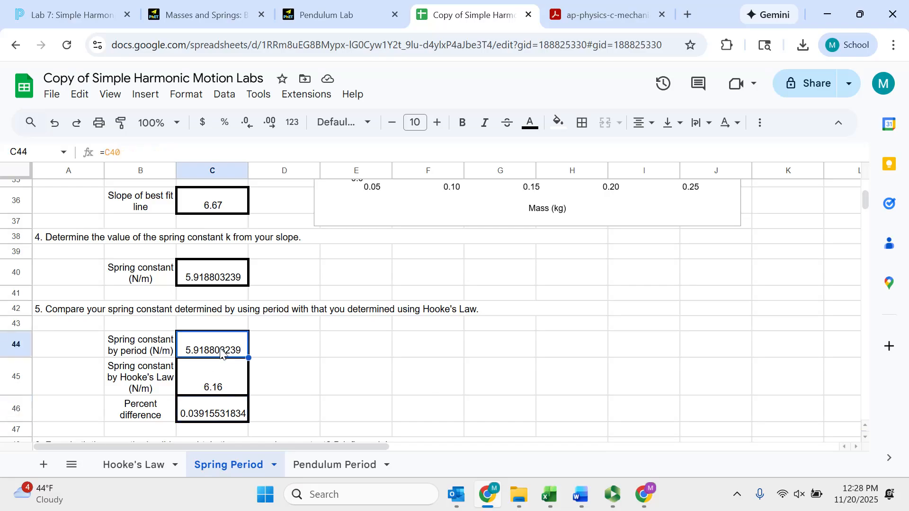
# - Trace the spring constant back through C40's formula, the slope in C36 and the mass and period squared data
pyautogui.click(241, 271)
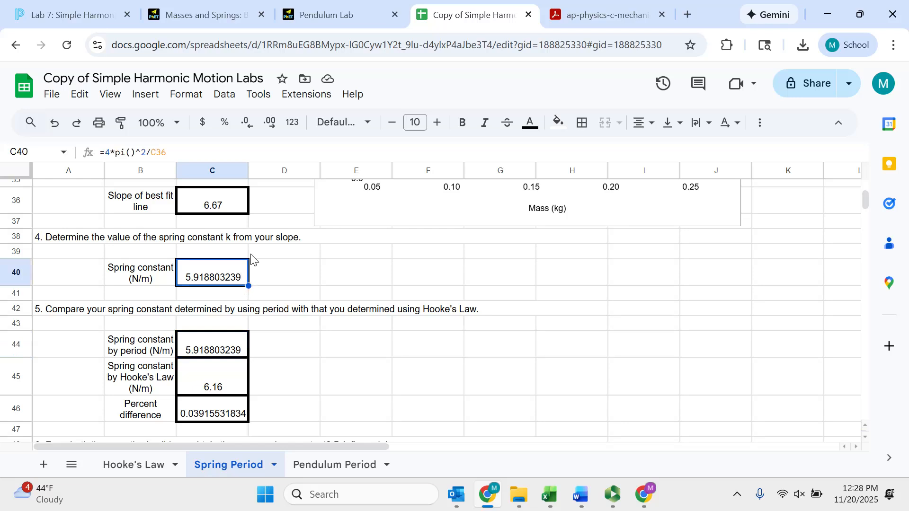
pyautogui.click(235, 212)
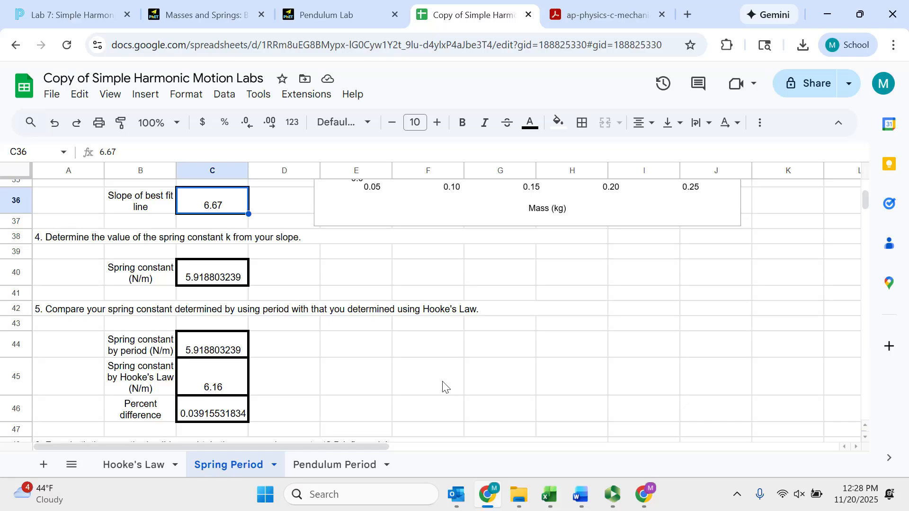
pyautogui.scroll(3, 388, 398)
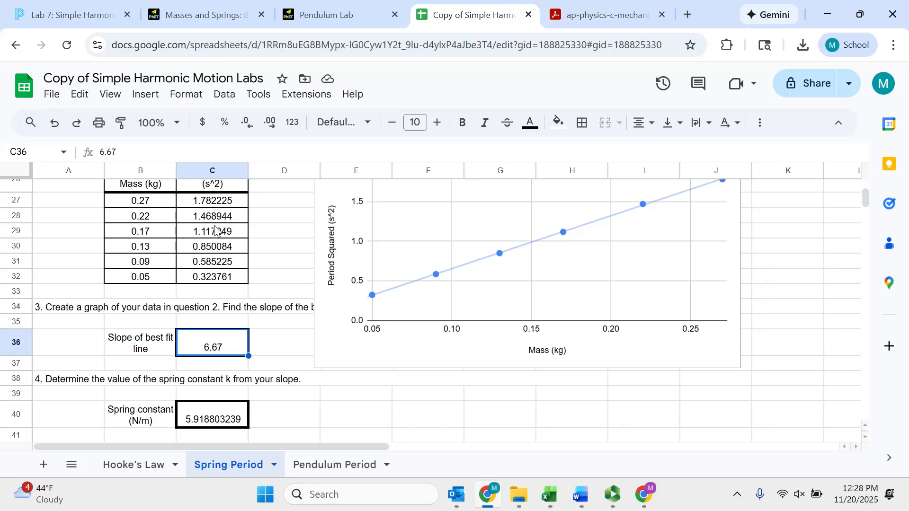
pyautogui.click(148, 279)
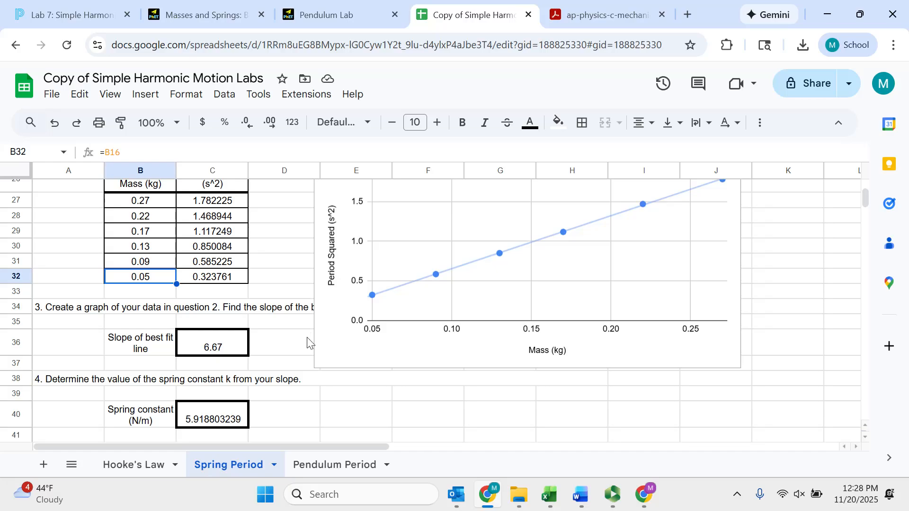
# - Change the slope of the best fit line in C36 to 6.57 and review the recalculated spring constant comparison
pyautogui.click(235, 353)
pyautogui.scroll(-3, 271, 416)
pyautogui.scroll(2, 270, 415)
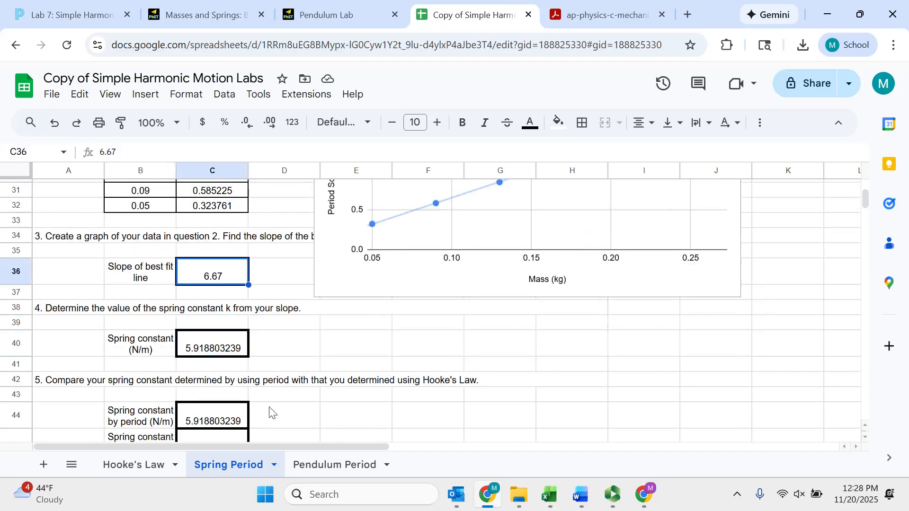
pyautogui.doubleClick(223, 282)
pyautogui.press('BackSpace')
pyautogui.press('BackSpace')
pyautogui.write('57')
pyautogui.press('Return')
pyautogui.scroll(-2, 259, 336)
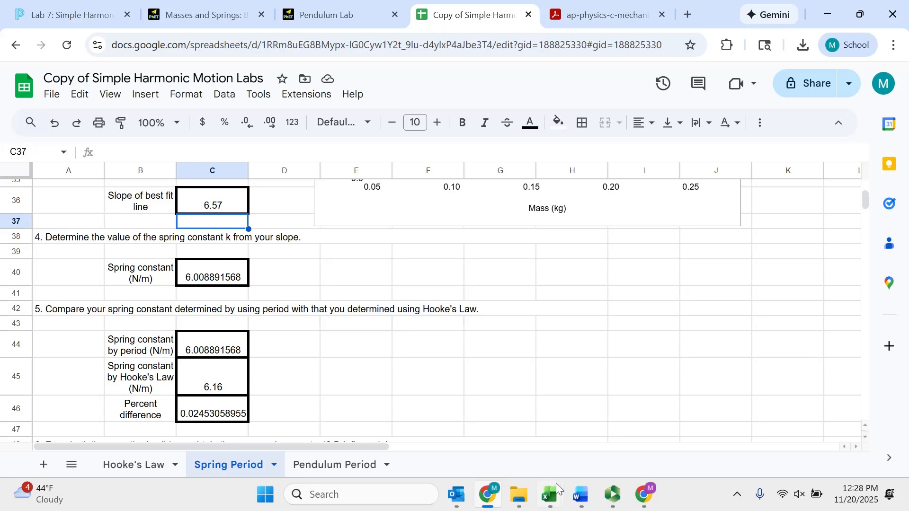
pyautogui.click(613, 495)
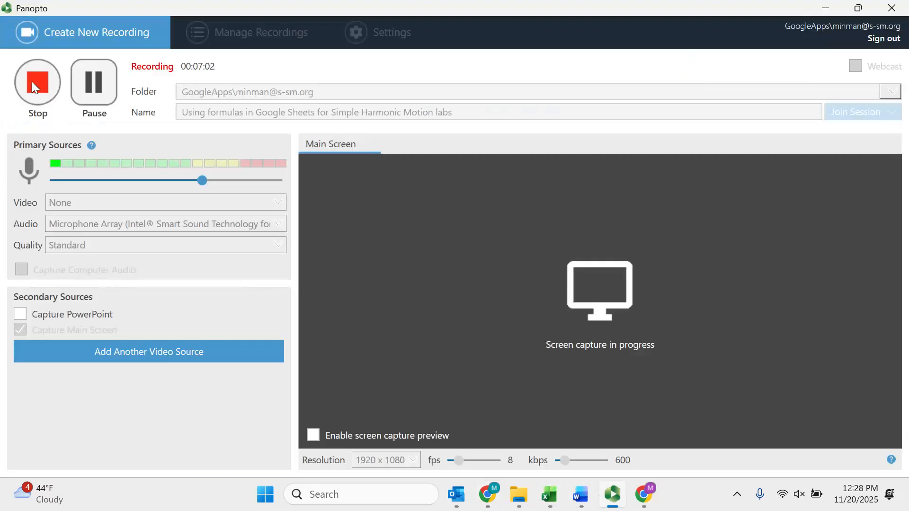